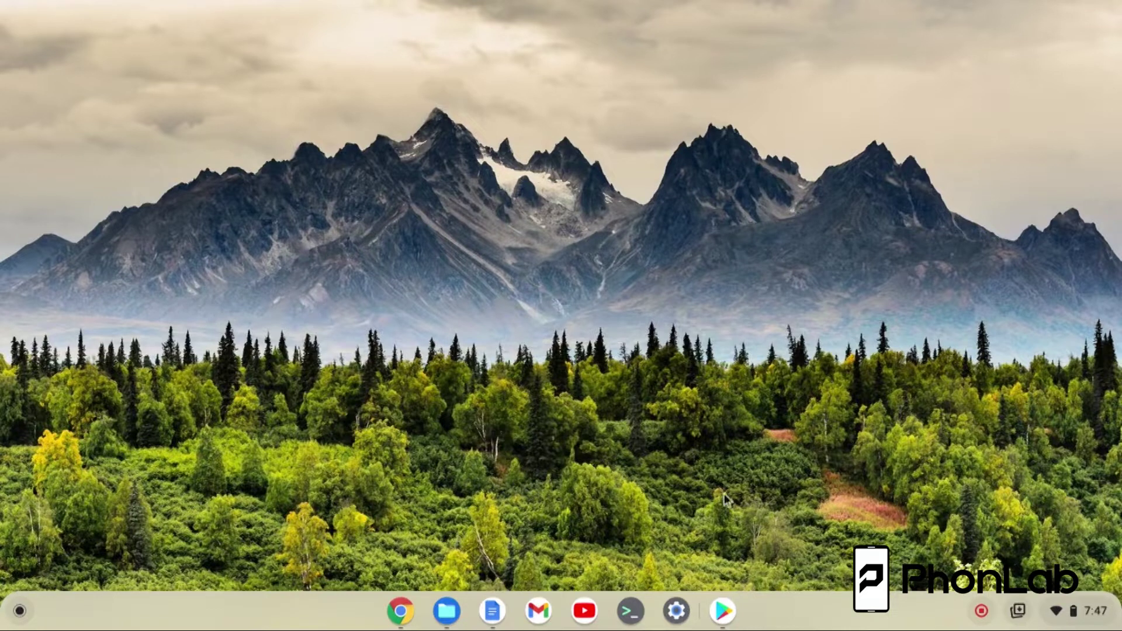
# Search the Google Play Store for "netgear nighthawk app" to check its availability, and close the store.
pyautogui.click(723, 611)
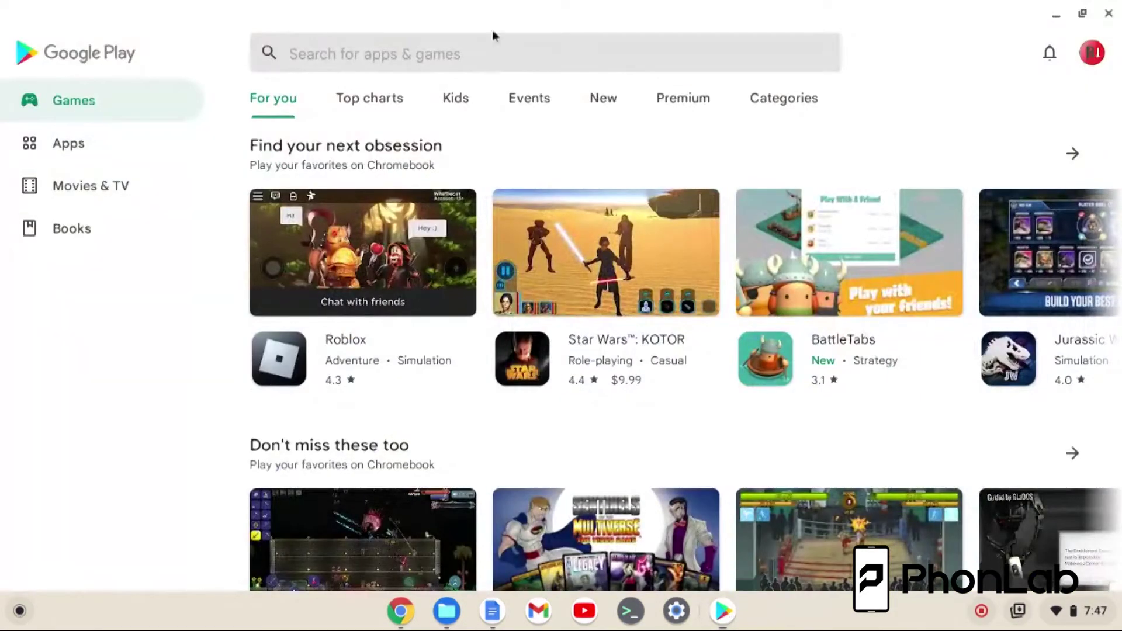
pyautogui.click(446, 52)
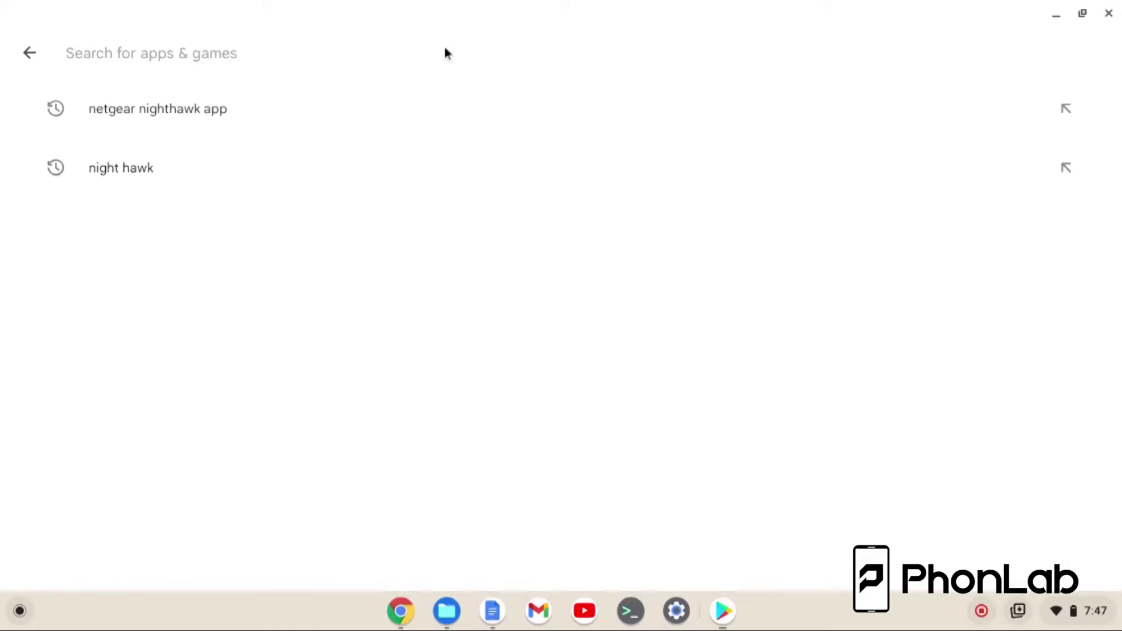
pyautogui.click(147, 110)
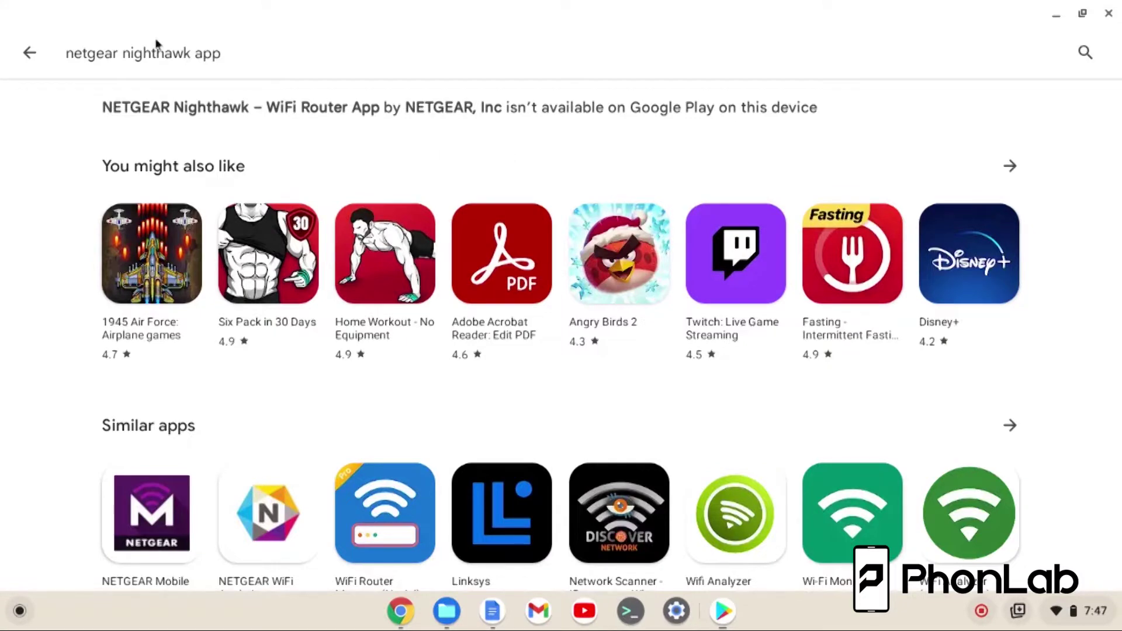
pyautogui.click(29, 53)
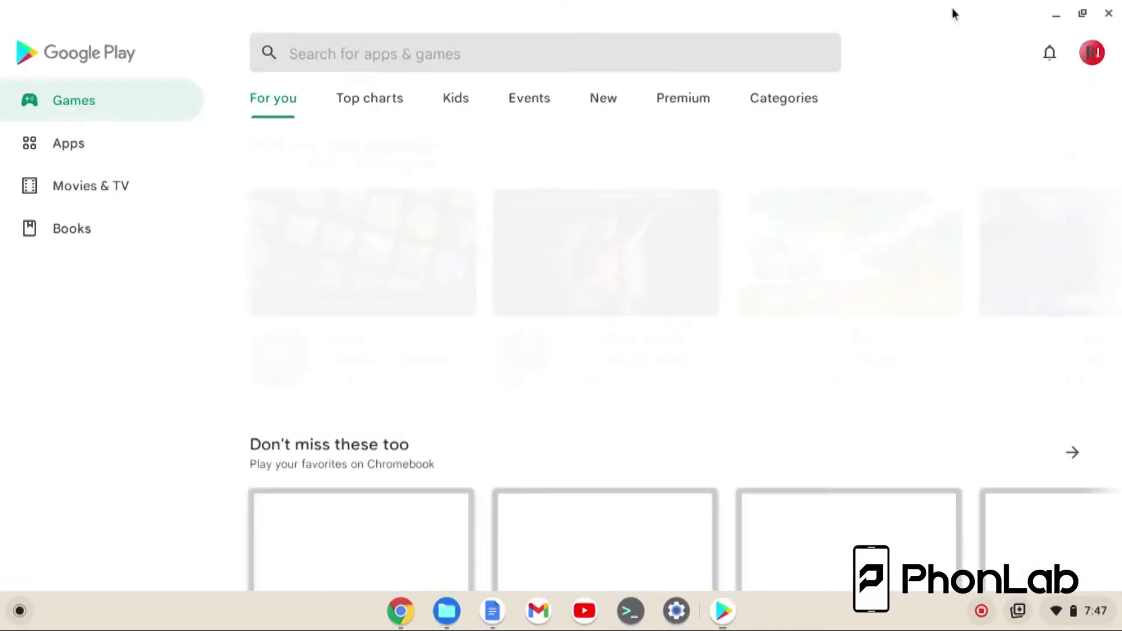
pyautogui.click(1109, 13)
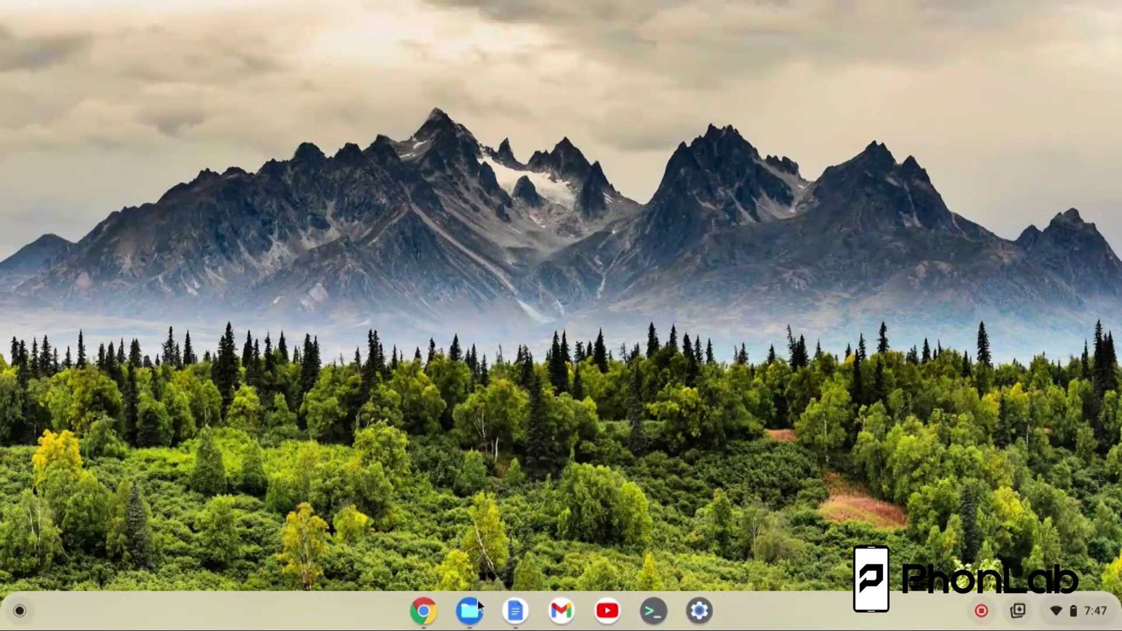
# Locate Nighthawk_2.10.6.1635.apk in the Downloads folder of the Files app, and minimize the window.
pyautogui.click(466, 611)
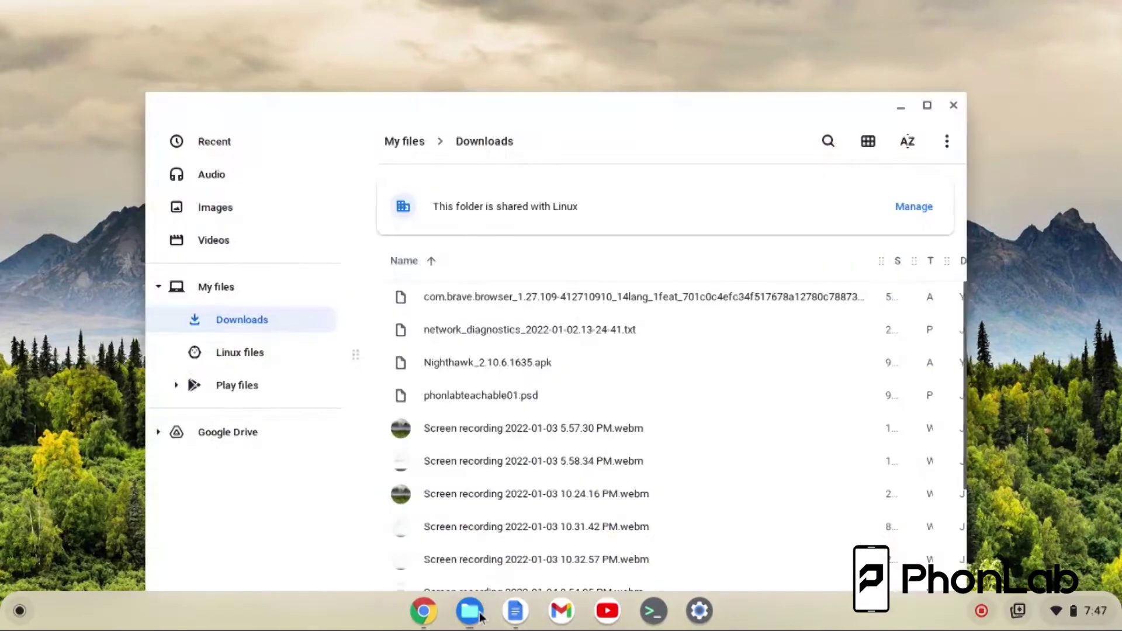
pyautogui.click(460, 364)
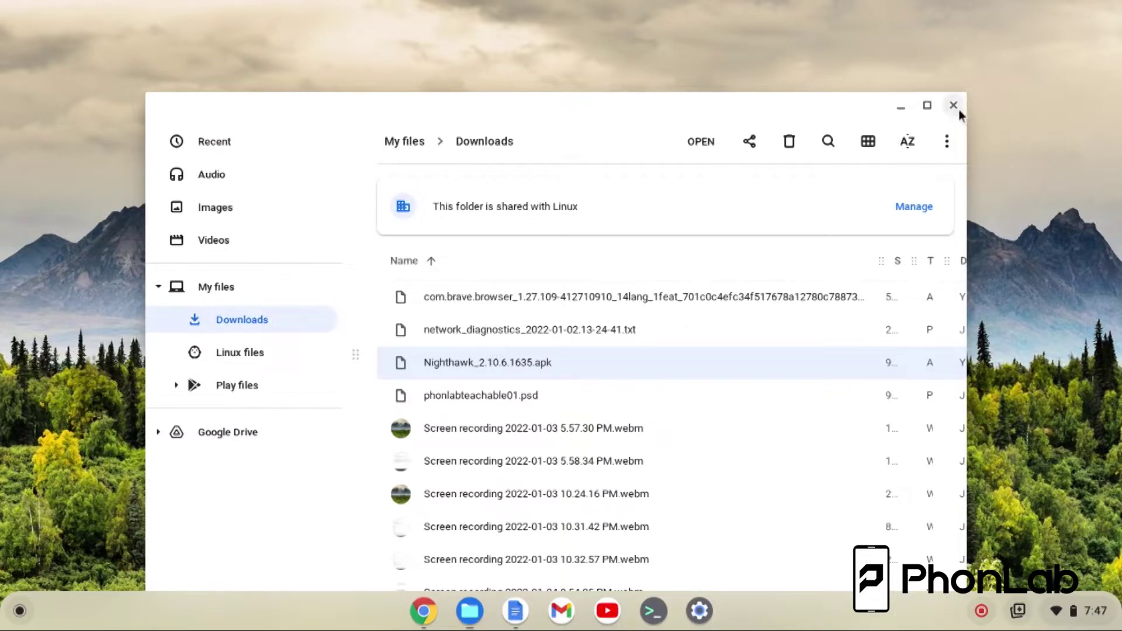
pyautogui.click(900, 107)
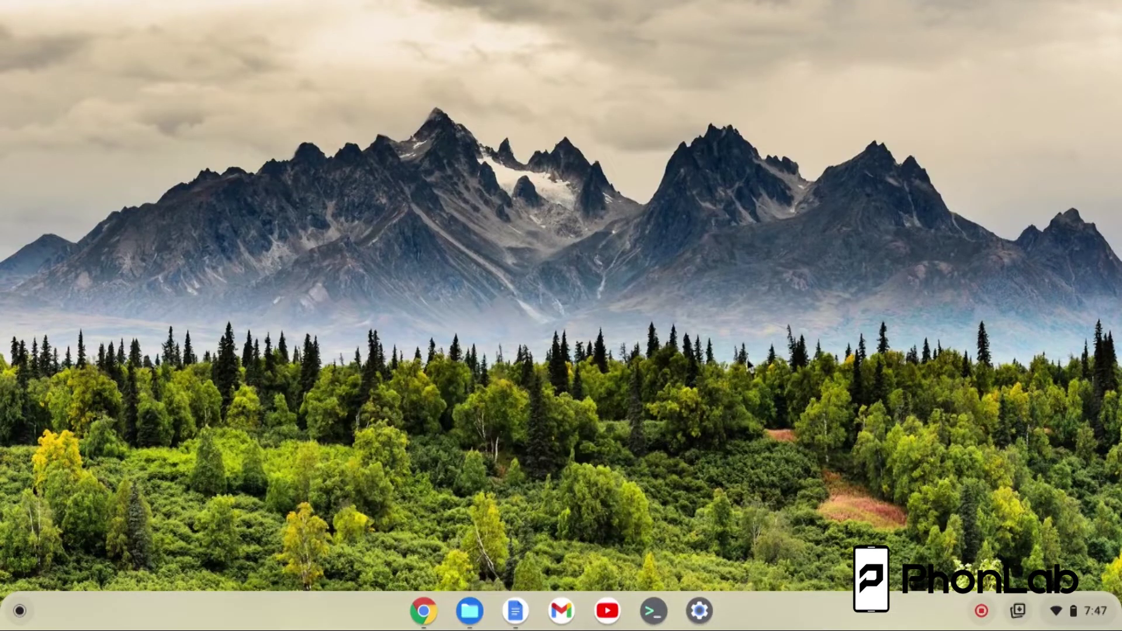
# Open the Android preferences from the Google Play Store section of the Chromebook's Settings.
pyautogui.click(706, 617)
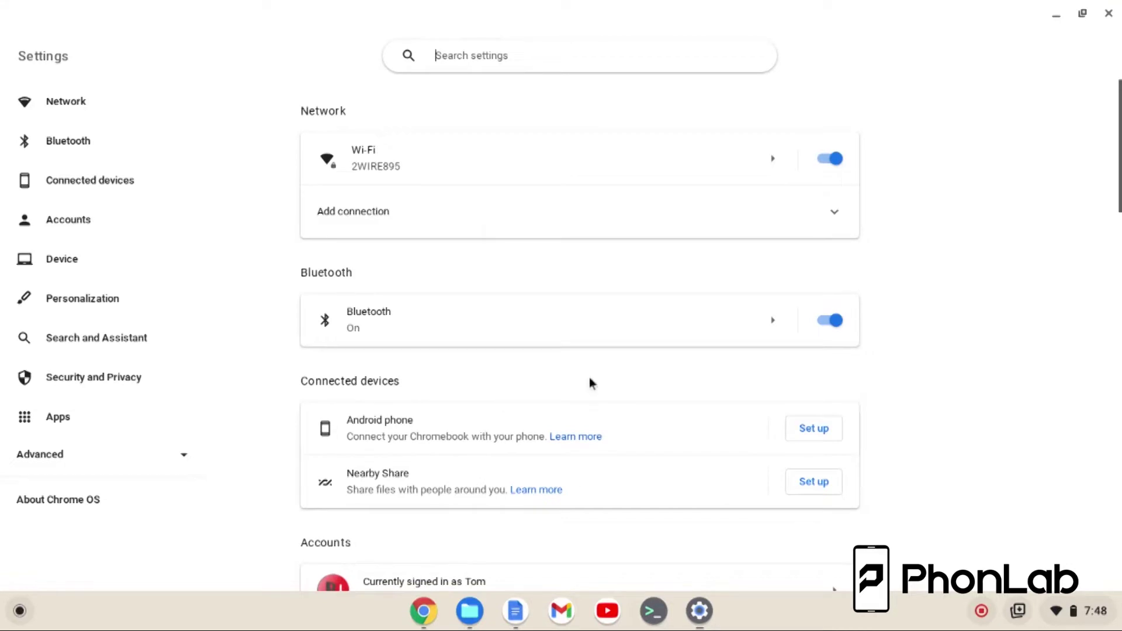
pyautogui.click(55, 425)
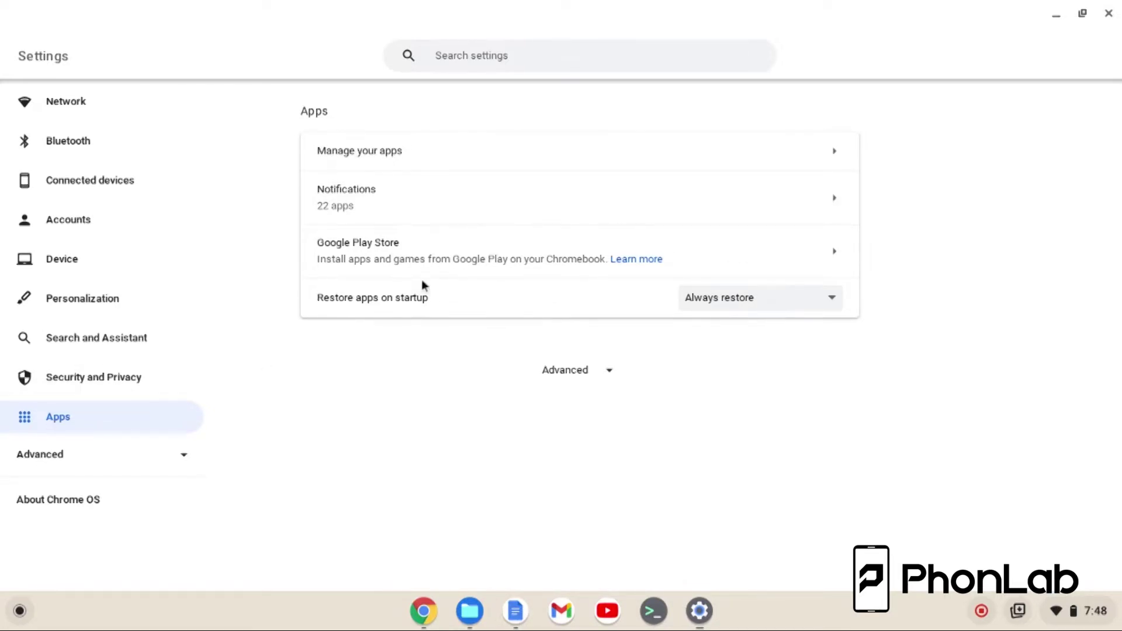
pyautogui.click(727, 247)
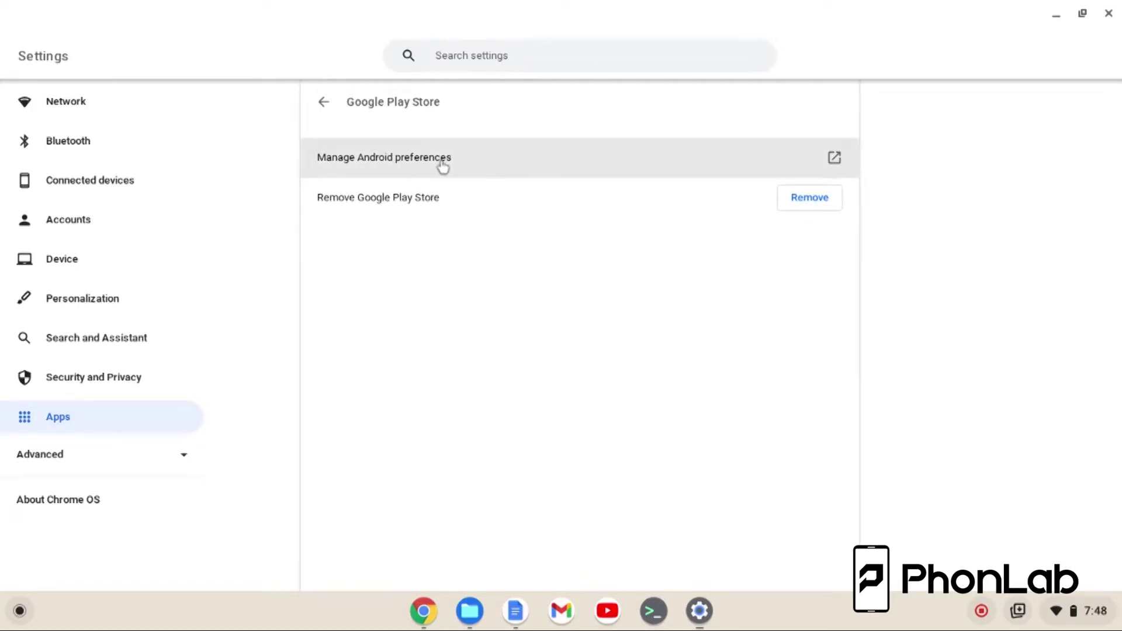
pyautogui.click(530, 174)
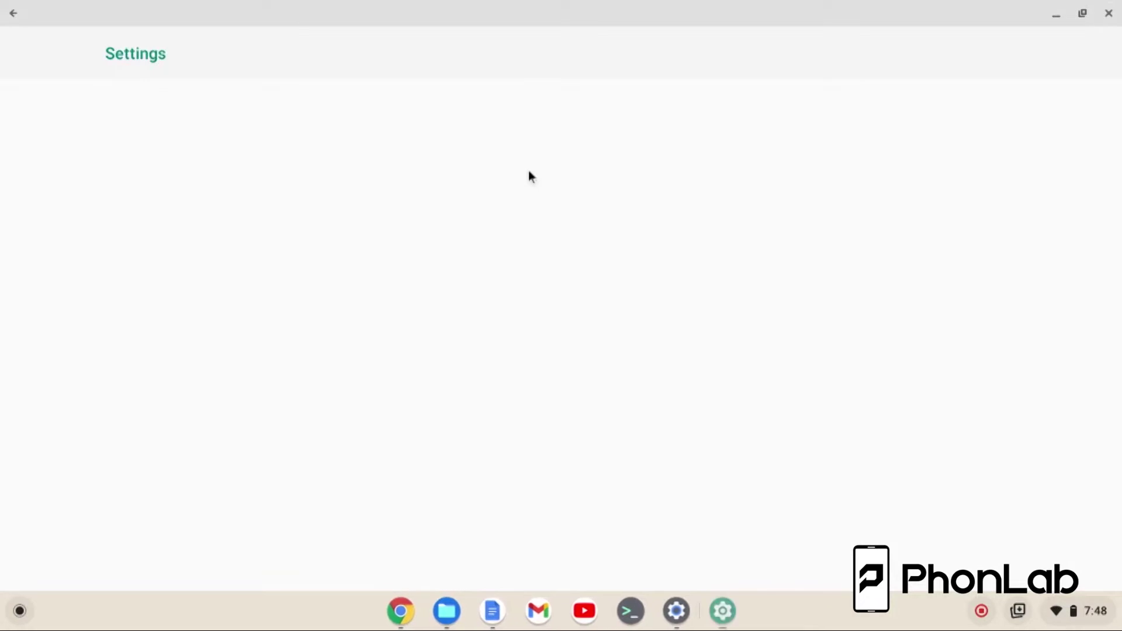
# Unlock Android developer options by activating the build number on the About device page seven times.
pyautogui.scroll(-1, 539, 263)
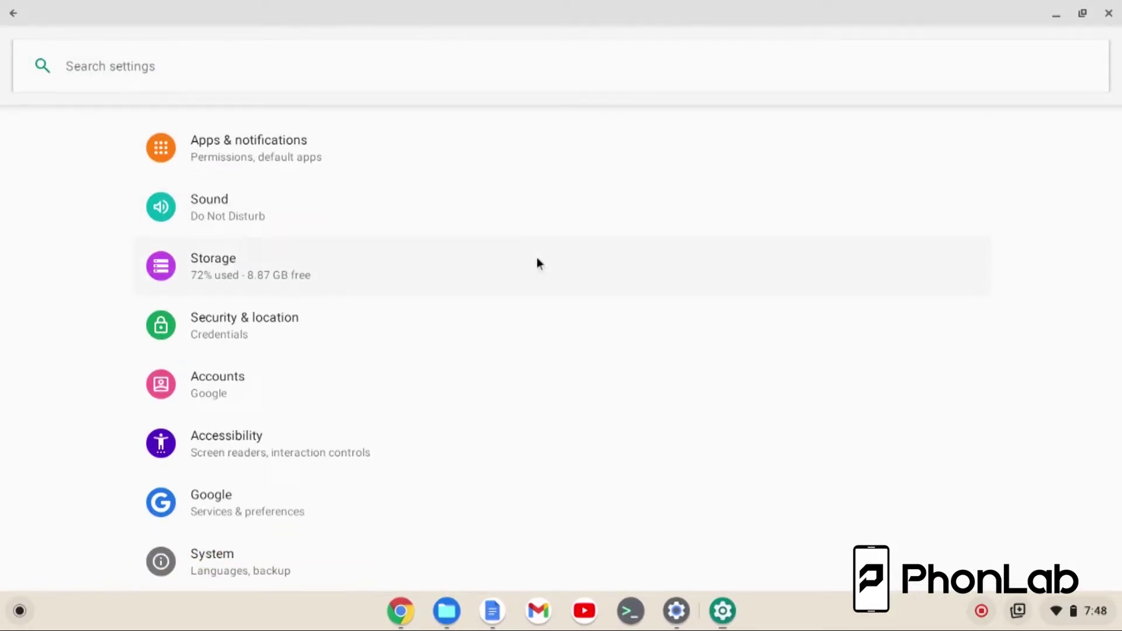
pyautogui.click(213, 562)
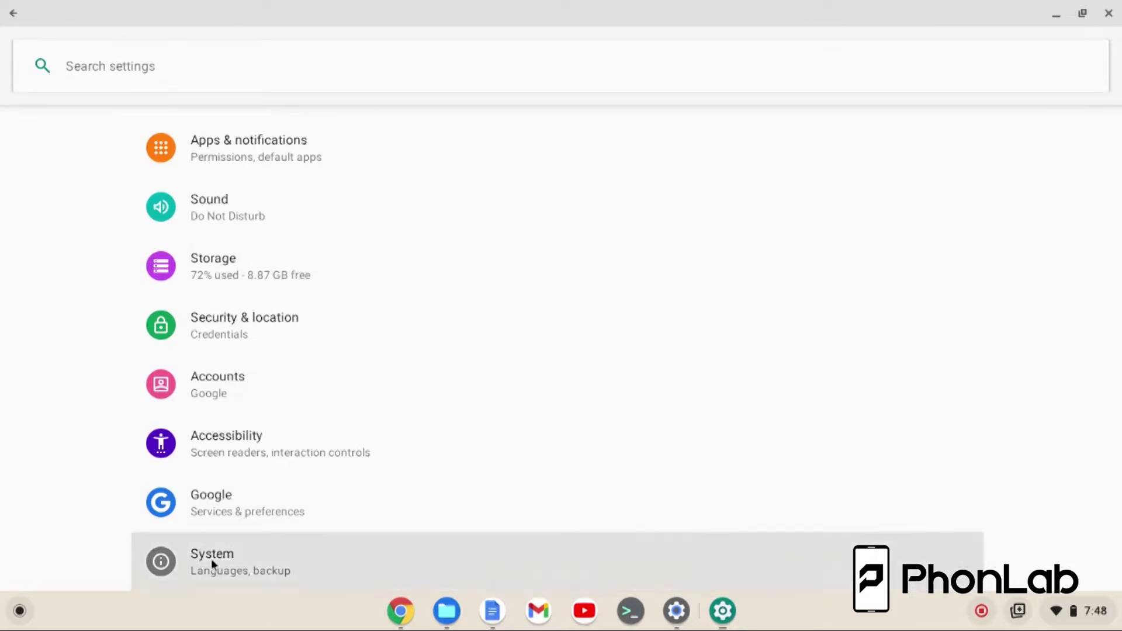
pyautogui.click(194, 112)
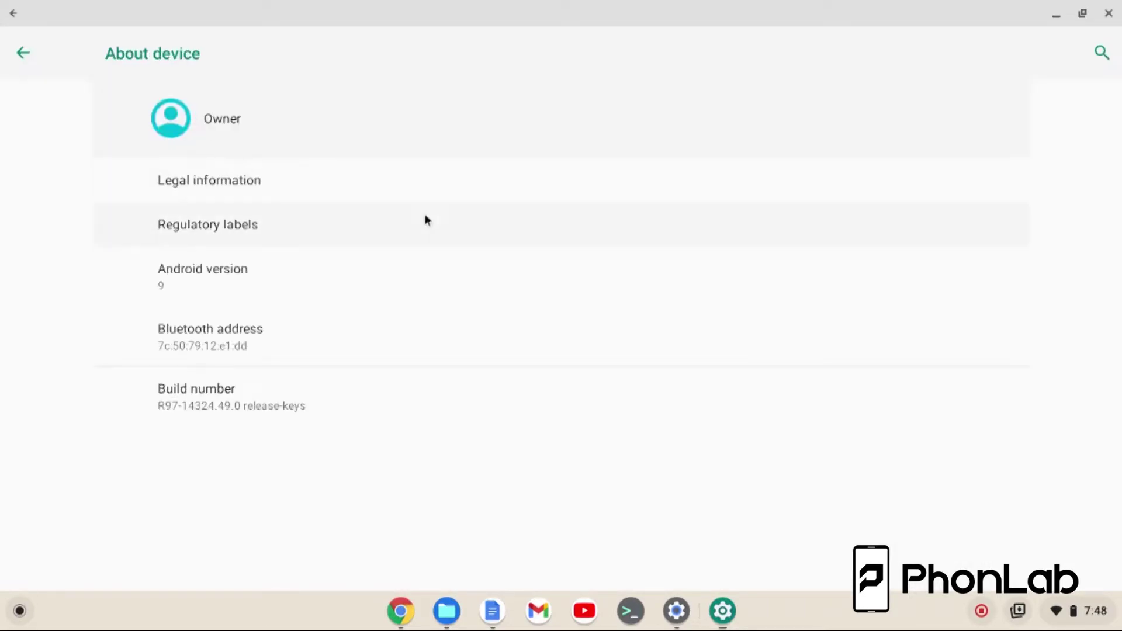
pyautogui.click(326, 407)
pyautogui.click(326, 408)
pyautogui.click(326, 408)
pyautogui.click(326, 408)
pyautogui.click(326, 408)
pyautogui.click(326, 408)
pyautogui.click(326, 408)
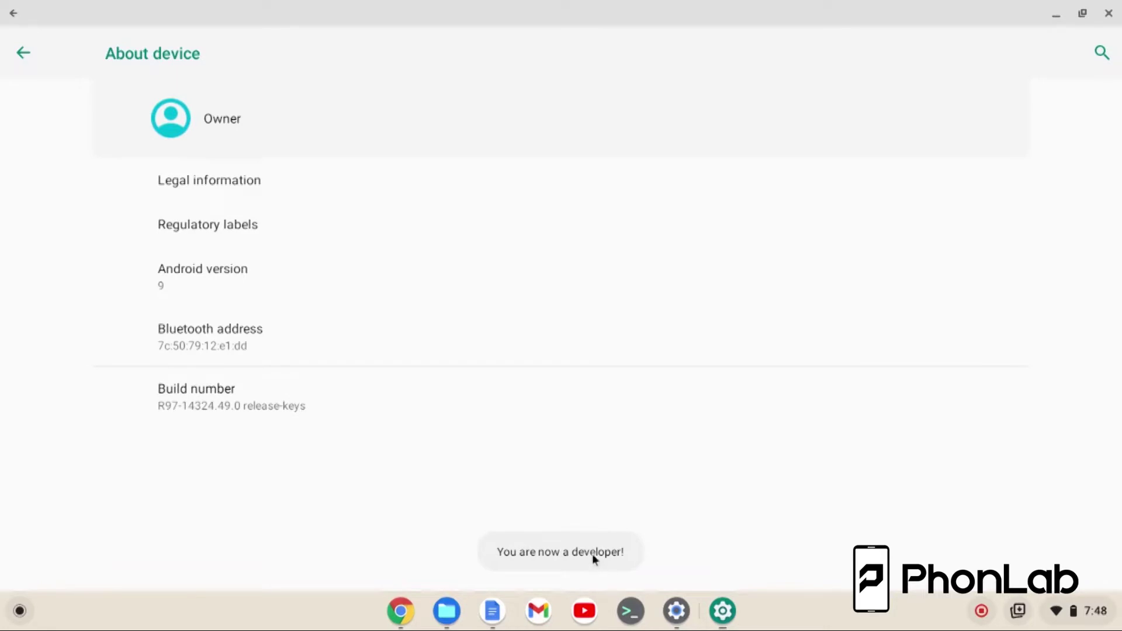
# Check the ADB debugging entry in the Android developer options, and return to the Chromebook's Google Play Store settings.
pyautogui.click(24, 53)
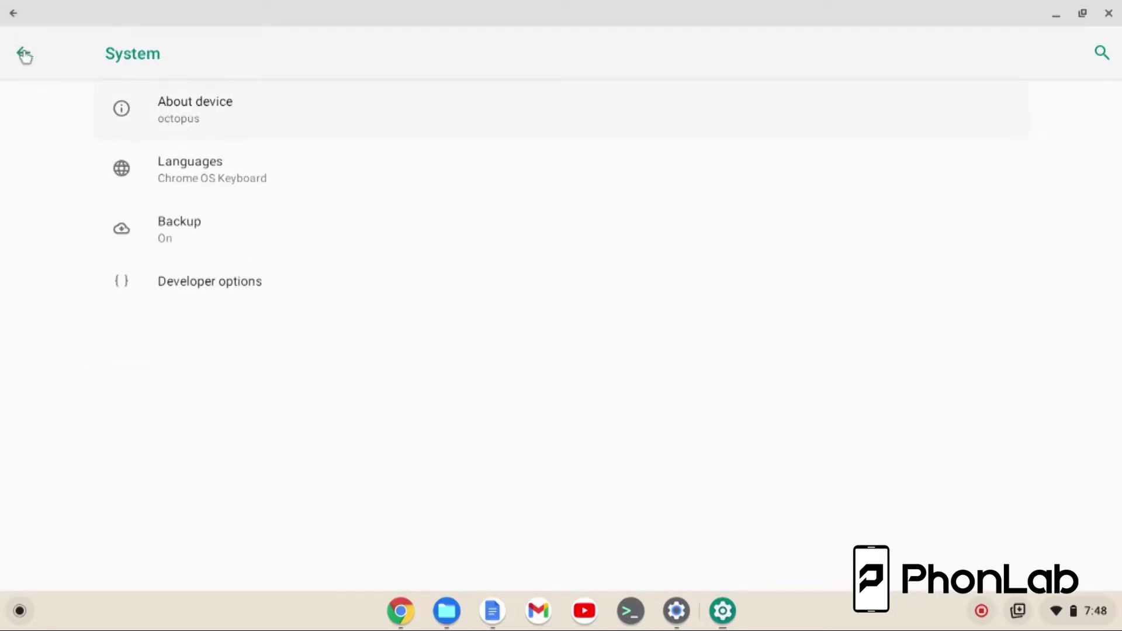
pyautogui.click(225, 283)
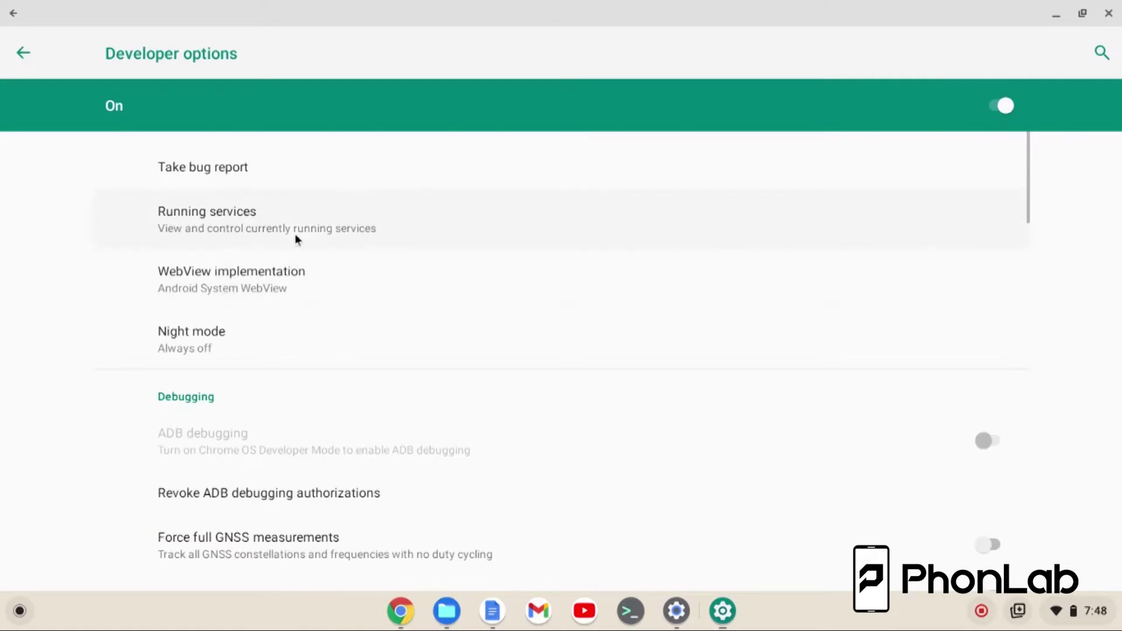
pyautogui.scroll(-3, 482, 175)
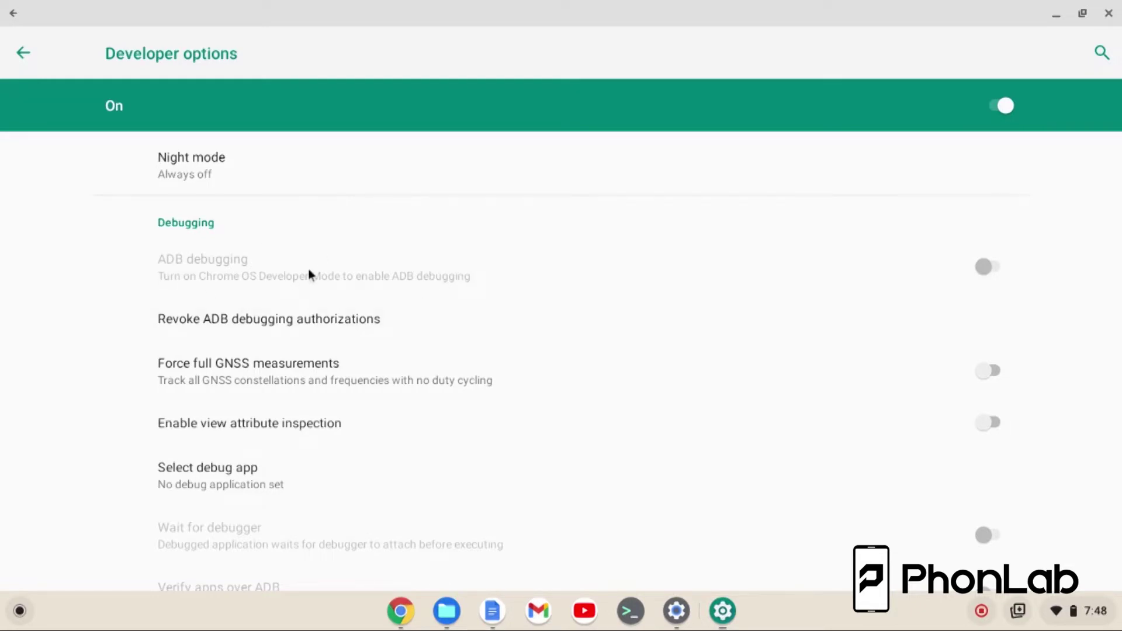
pyautogui.click(25, 56)
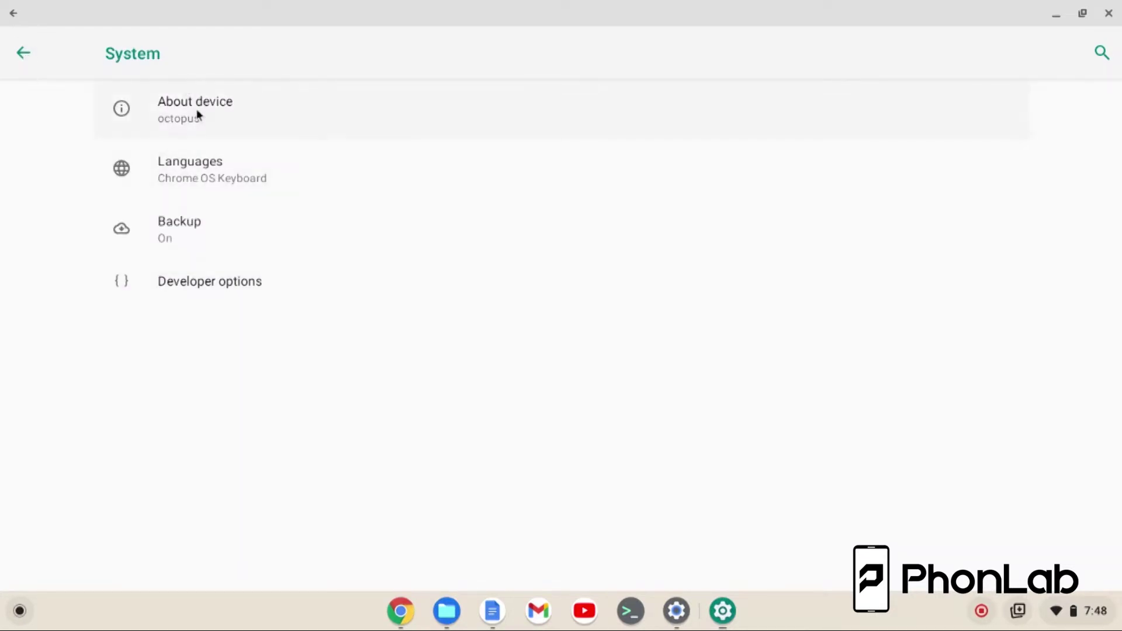
pyautogui.click(245, 280)
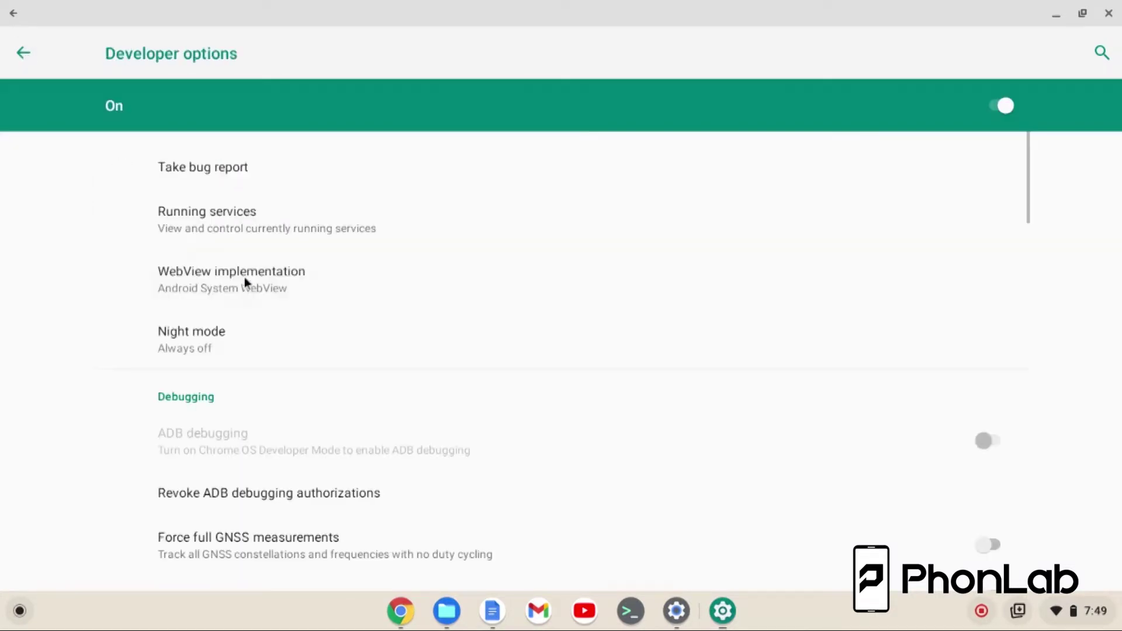
pyautogui.scroll(-3, 436, 251)
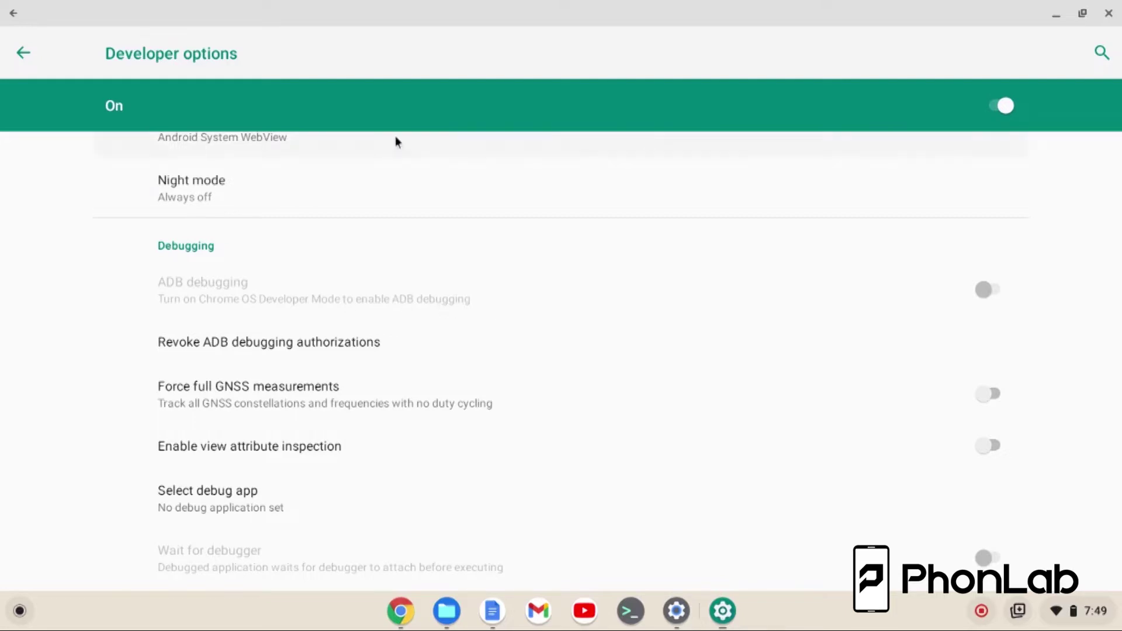
pyautogui.click(27, 70)
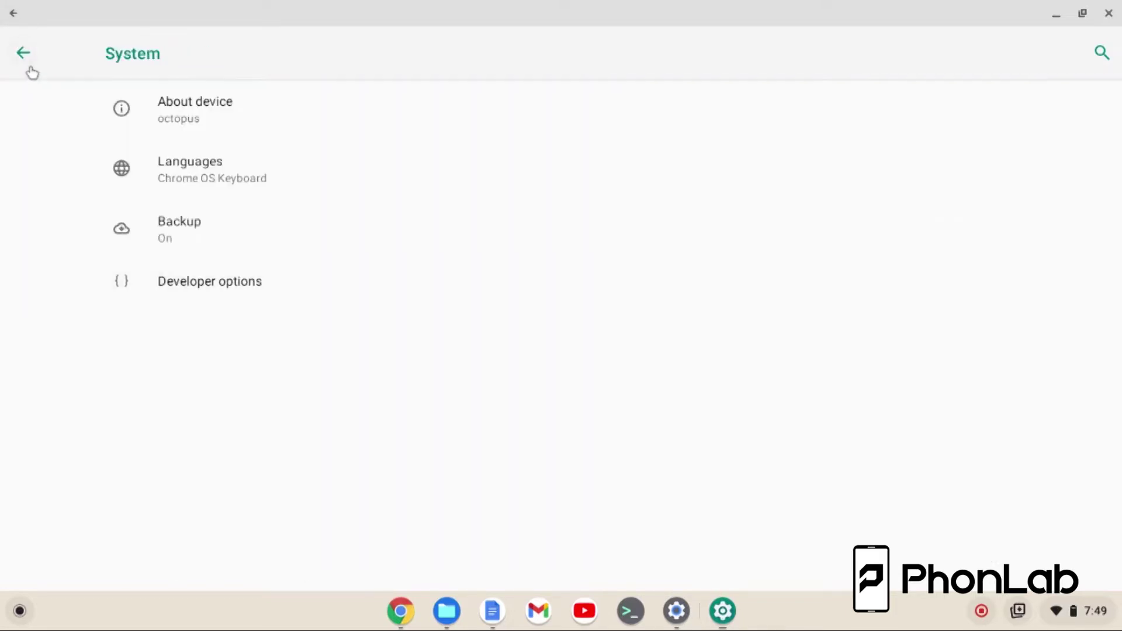
pyautogui.click(6, 11)
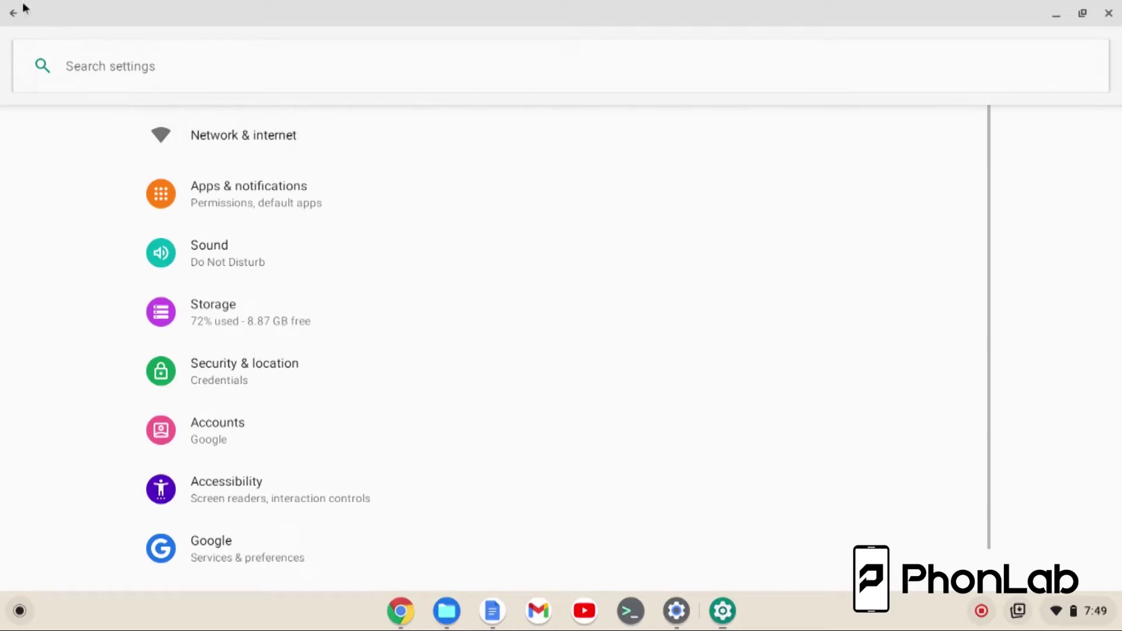
pyautogui.click(13, 12)
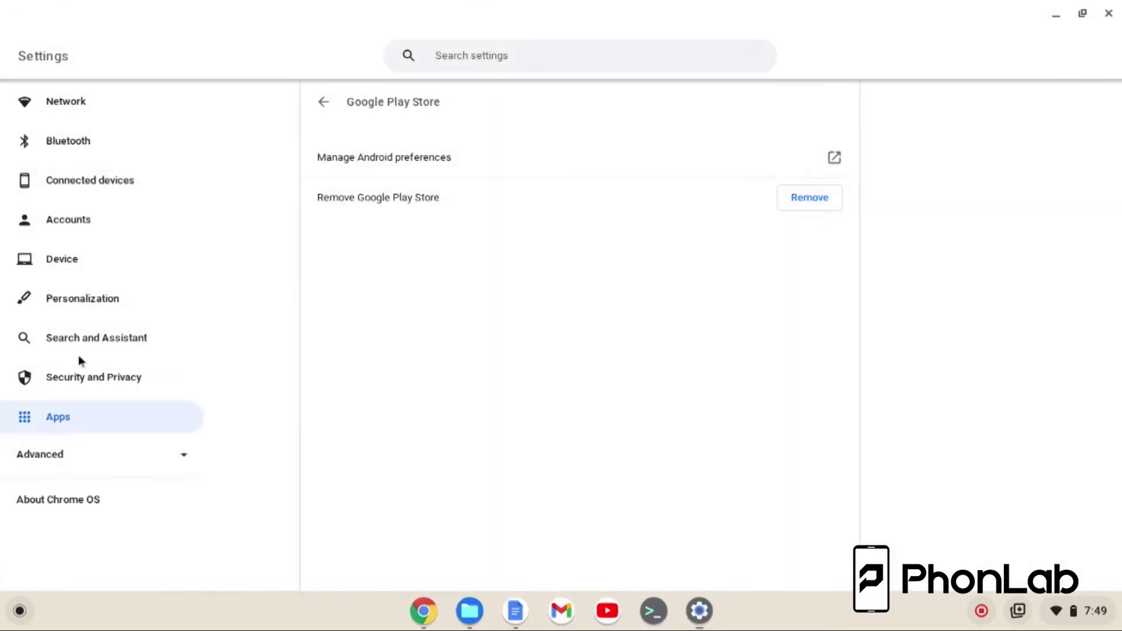
# Enable ADB debugging under Develop Android apps in the Linux development environment settings.
pyautogui.click(111, 455)
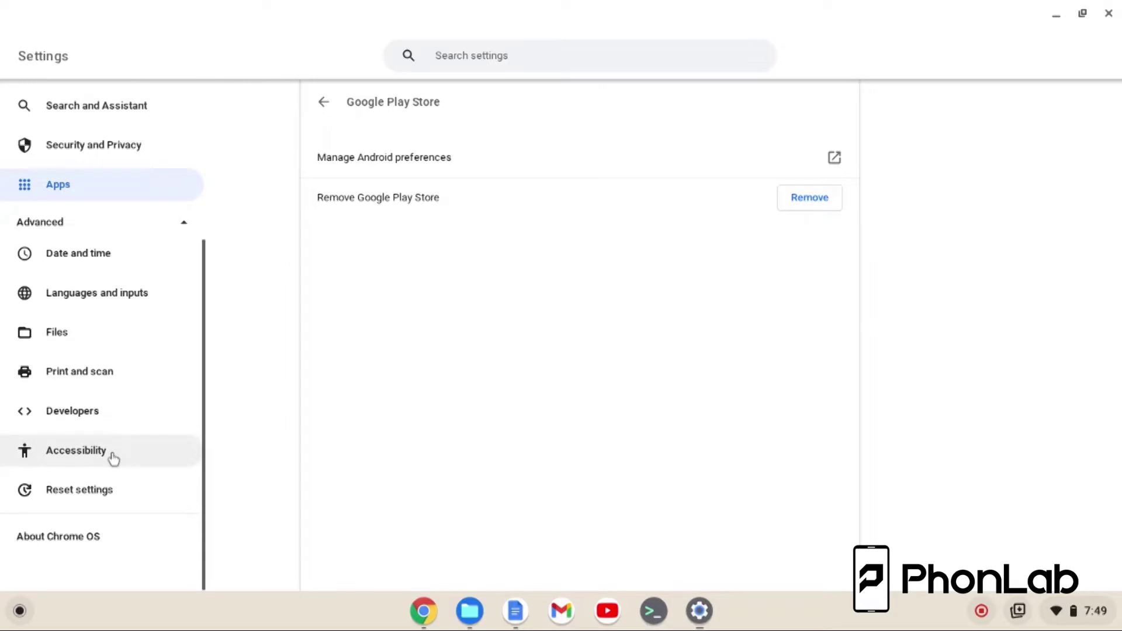
pyautogui.click(91, 416)
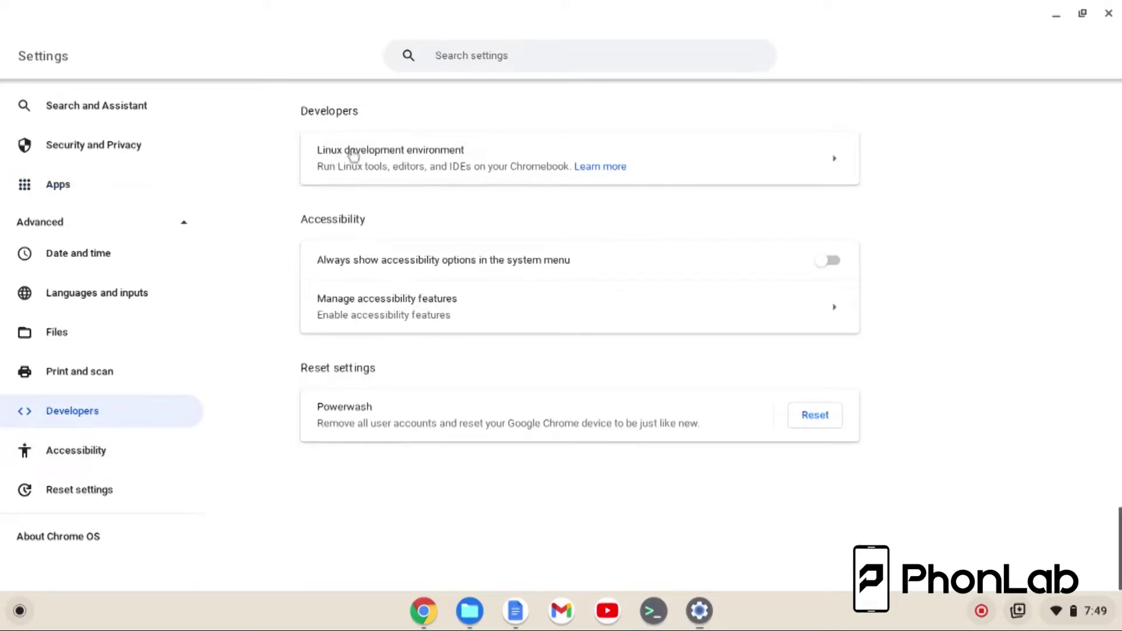
pyautogui.click(690, 160)
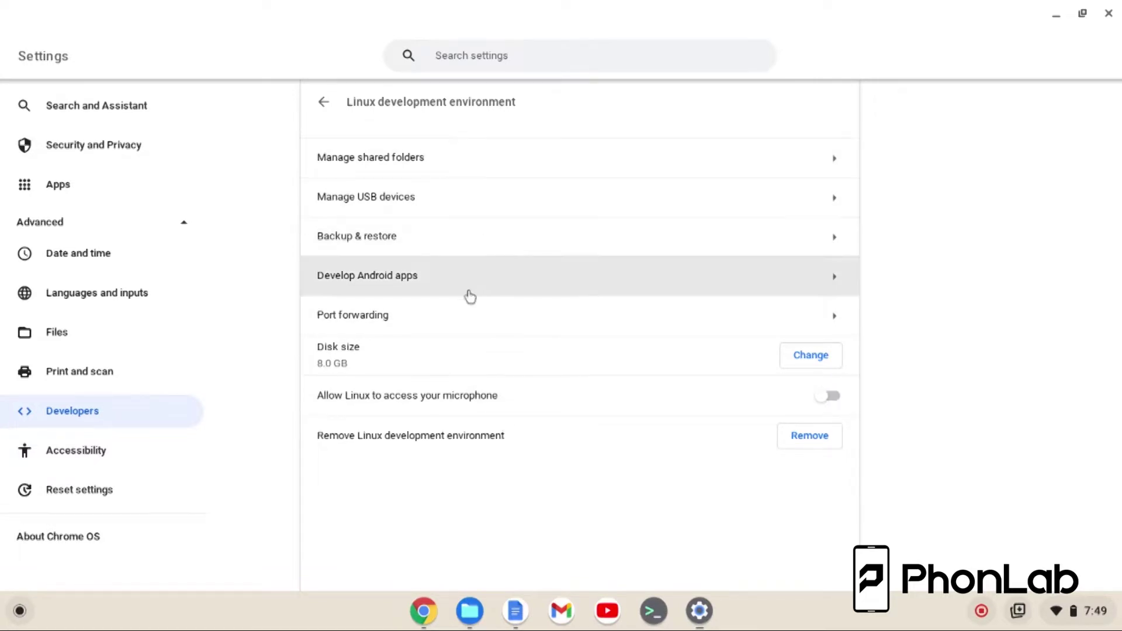
pyautogui.click(482, 285)
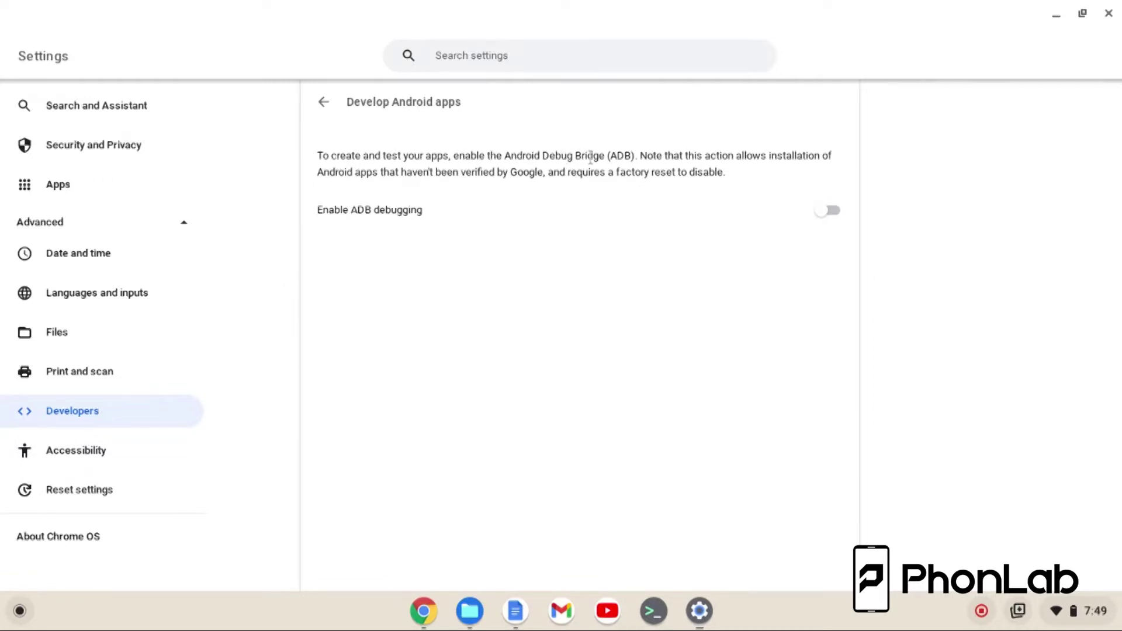
pyautogui.click(834, 215)
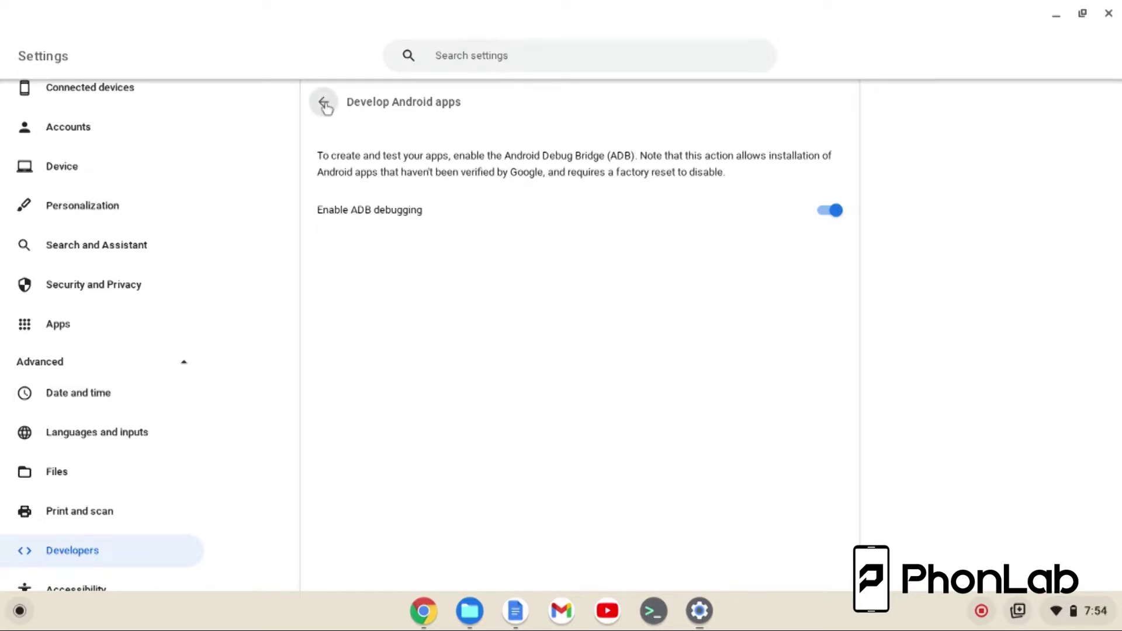
# Reopen the Android preferences and check the ADB debugging setting in the system's developer options.
pyautogui.click(76, 328)
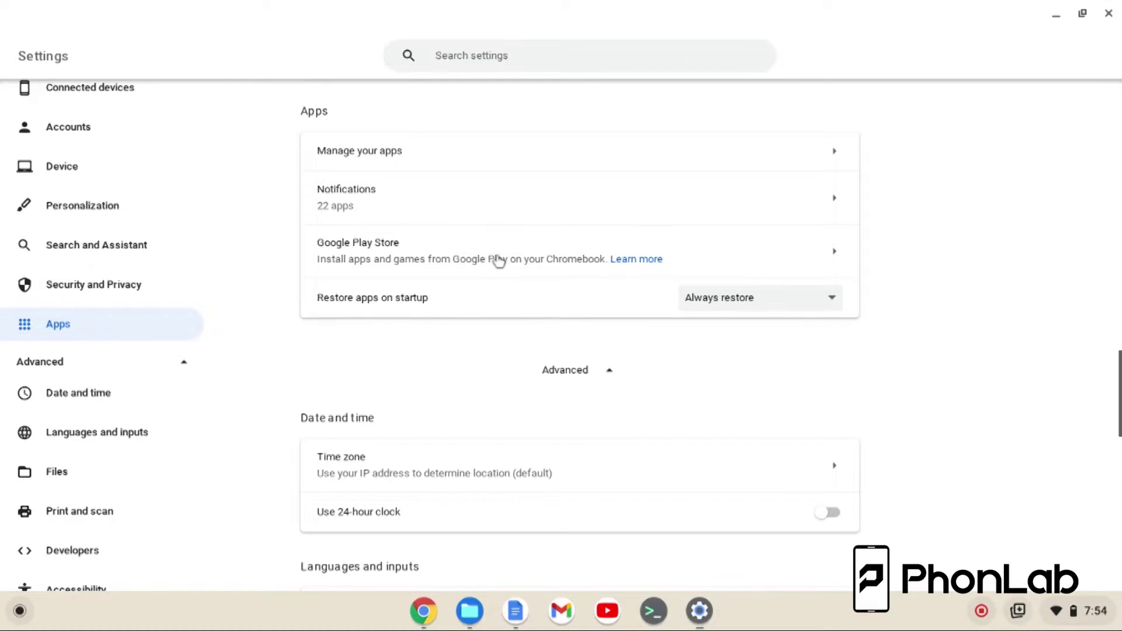
pyautogui.click(497, 259)
pyautogui.click(633, 176)
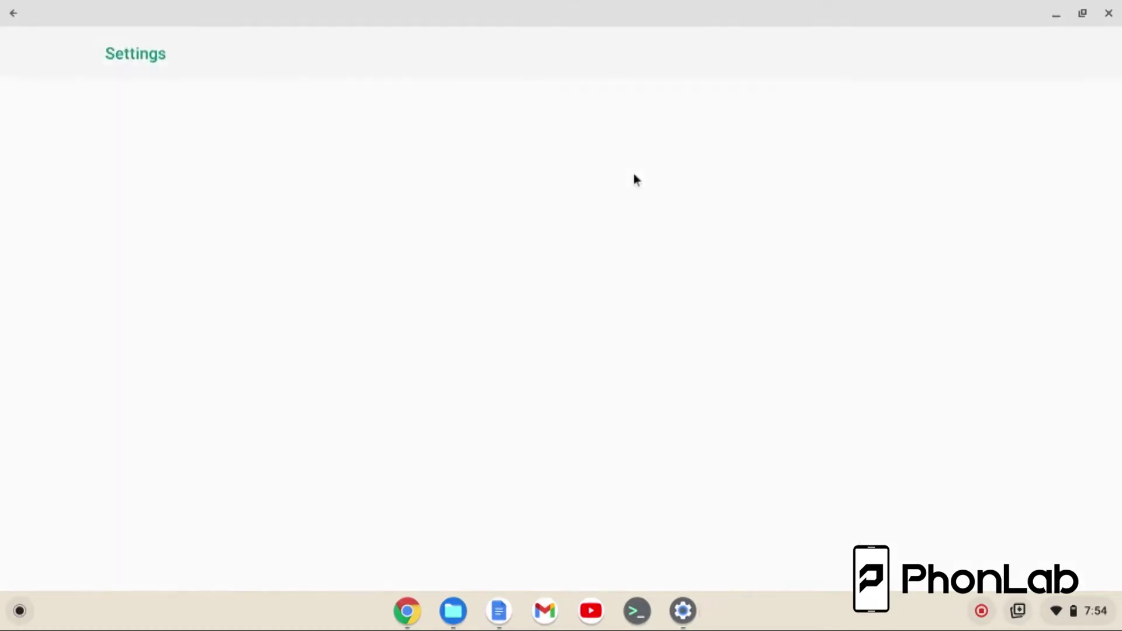
pyautogui.scroll(-1, 273, 562)
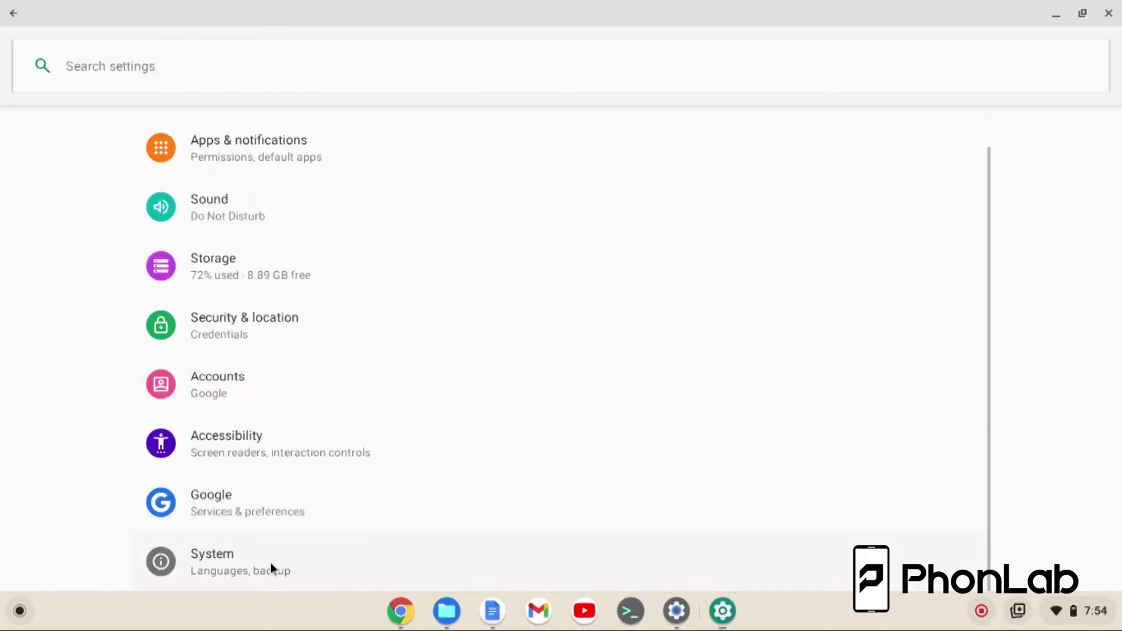
pyautogui.click(252, 577)
pyautogui.click(220, 293)
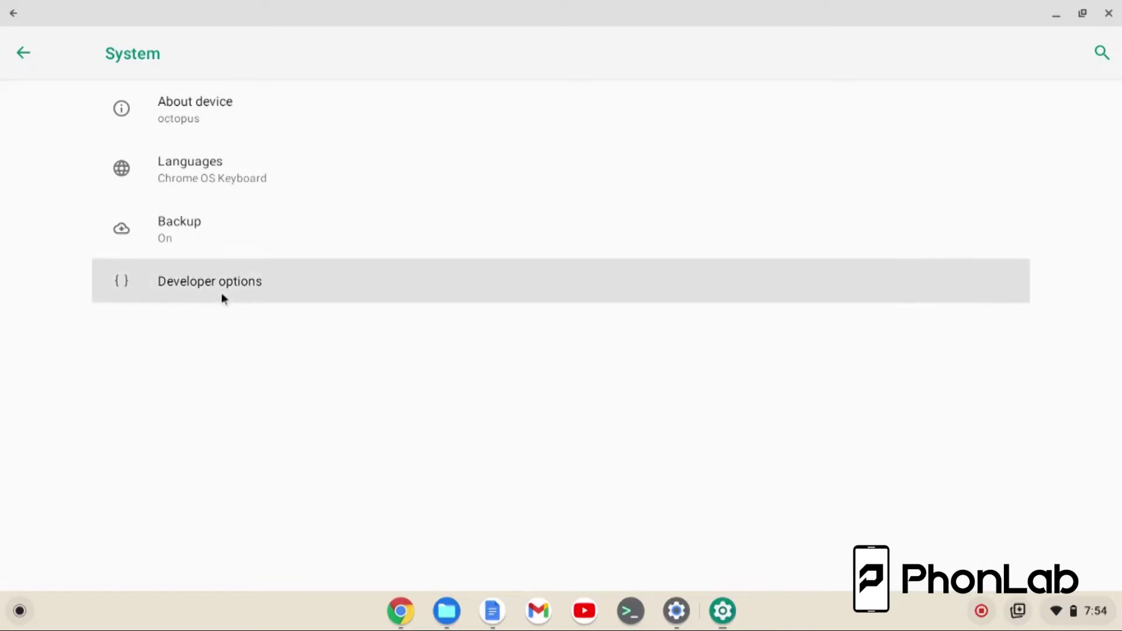
pyautogui.scroll(-2, 430, 295)
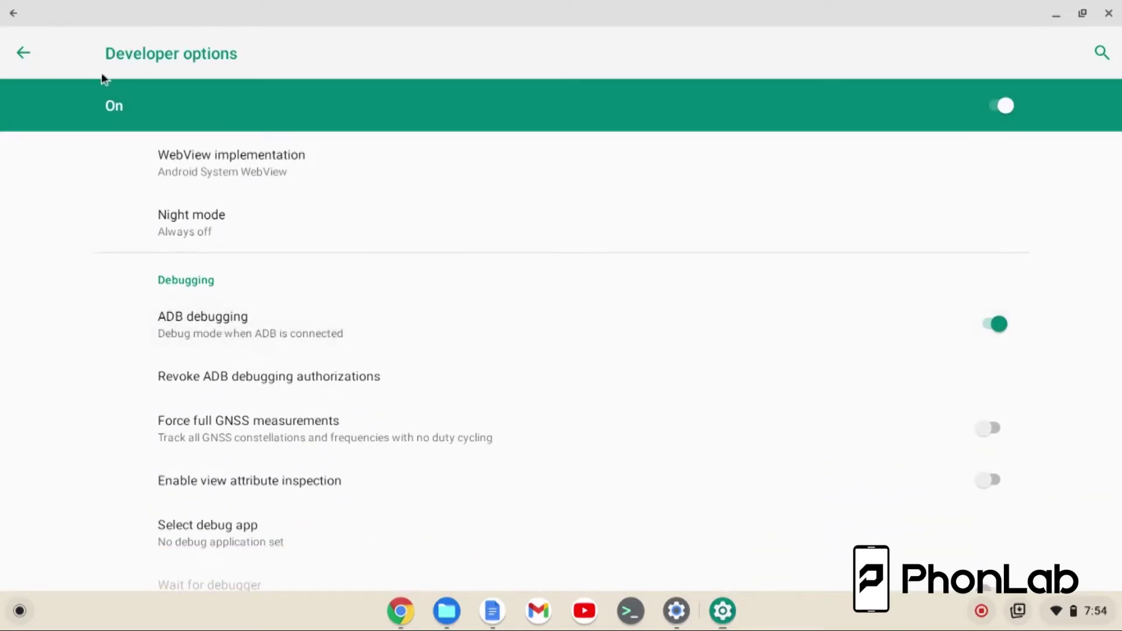
# Leave the Android developer options, return to the Chromebook's Network settings, and minimize the settings window.
pyautogui.click(24, 51)
pyautogui.click(17, 17)
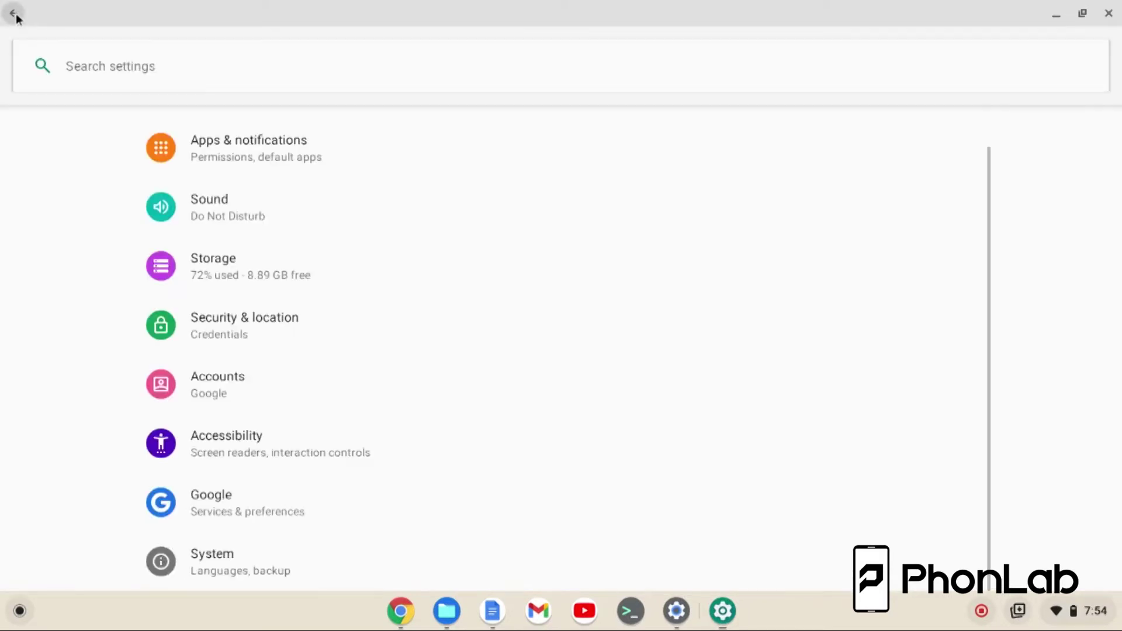
pyautogui.click(16, 18)
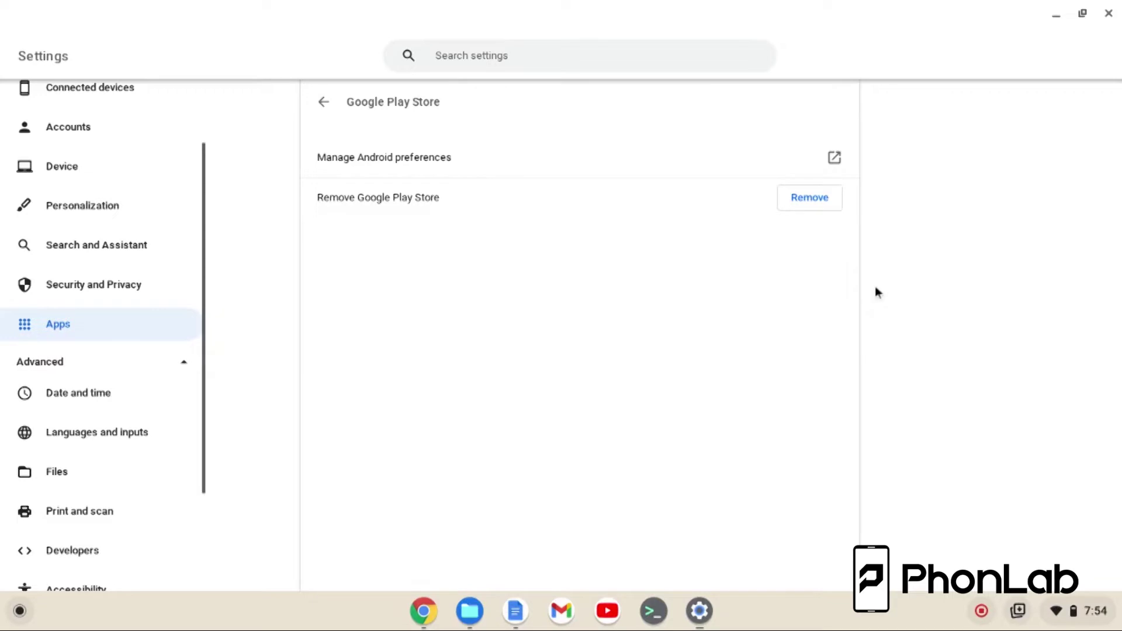
pyautogui.scroll(3, 123, 365)
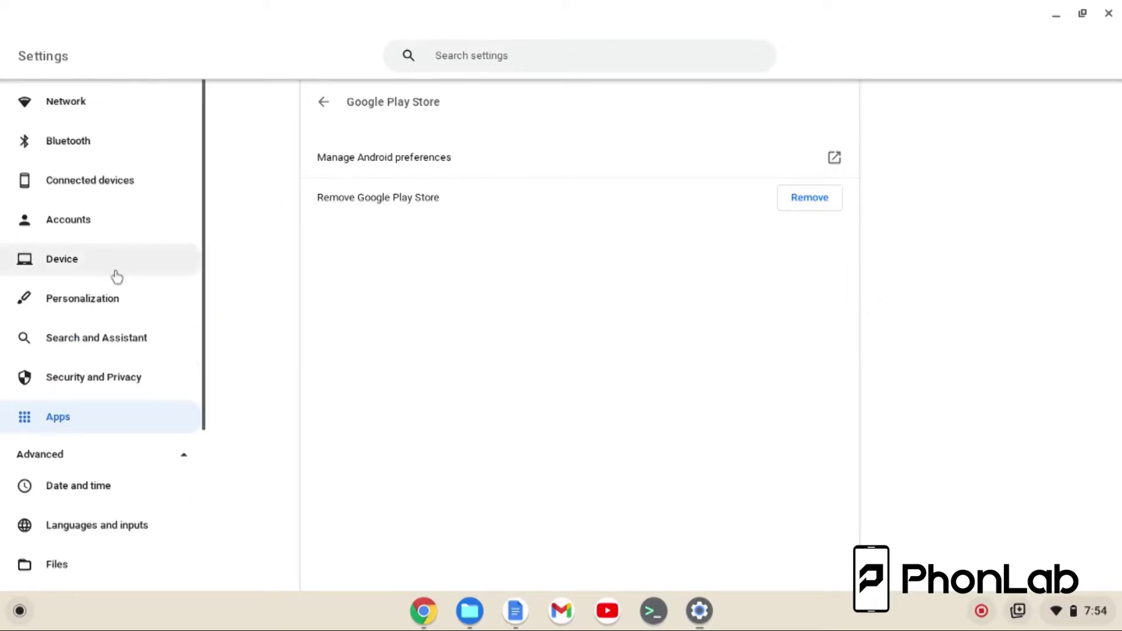
pyautogui.click(85, 110)
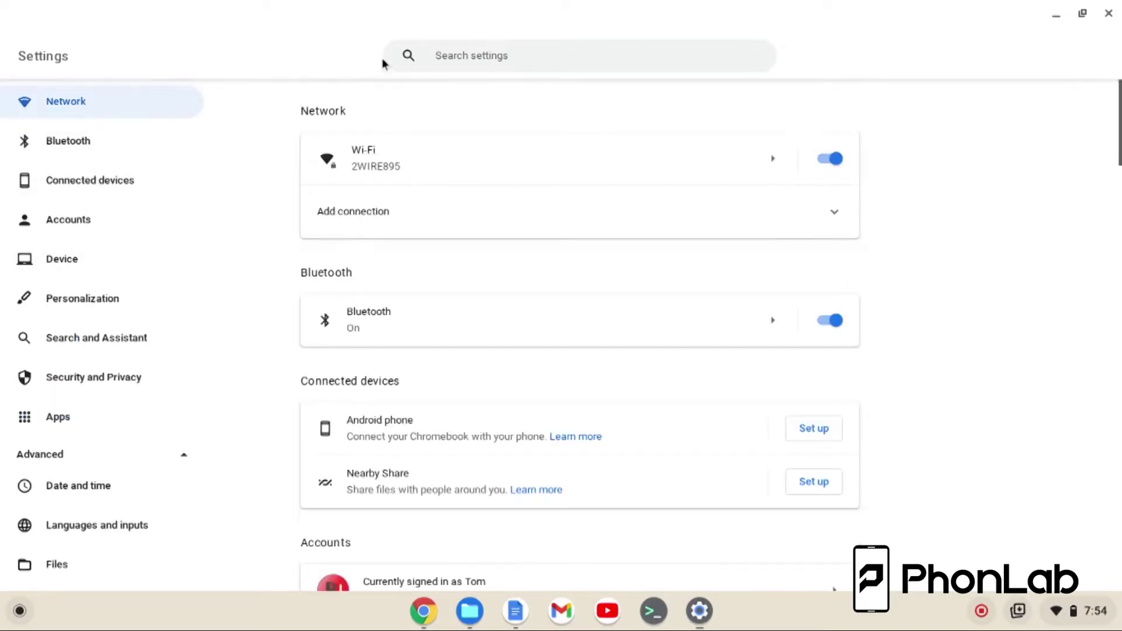
pyautogui.click(1055, 16)
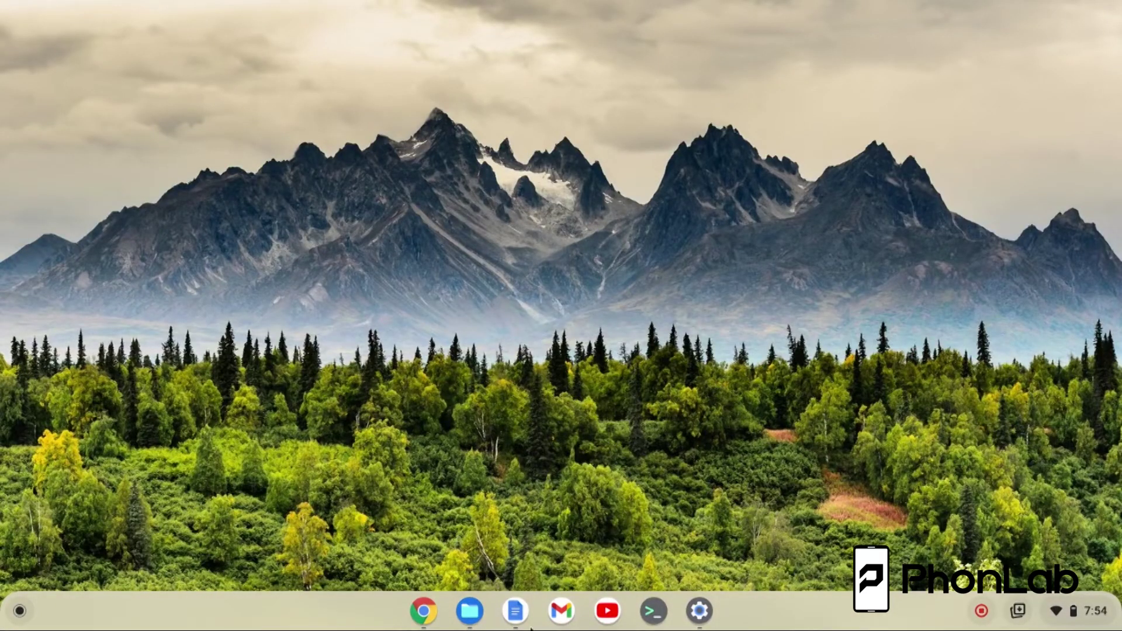
# Copy Nighthawk_2.10.6.1635.apk from the Downloads folder in the Files app.
pyautogui.click(474, 612)
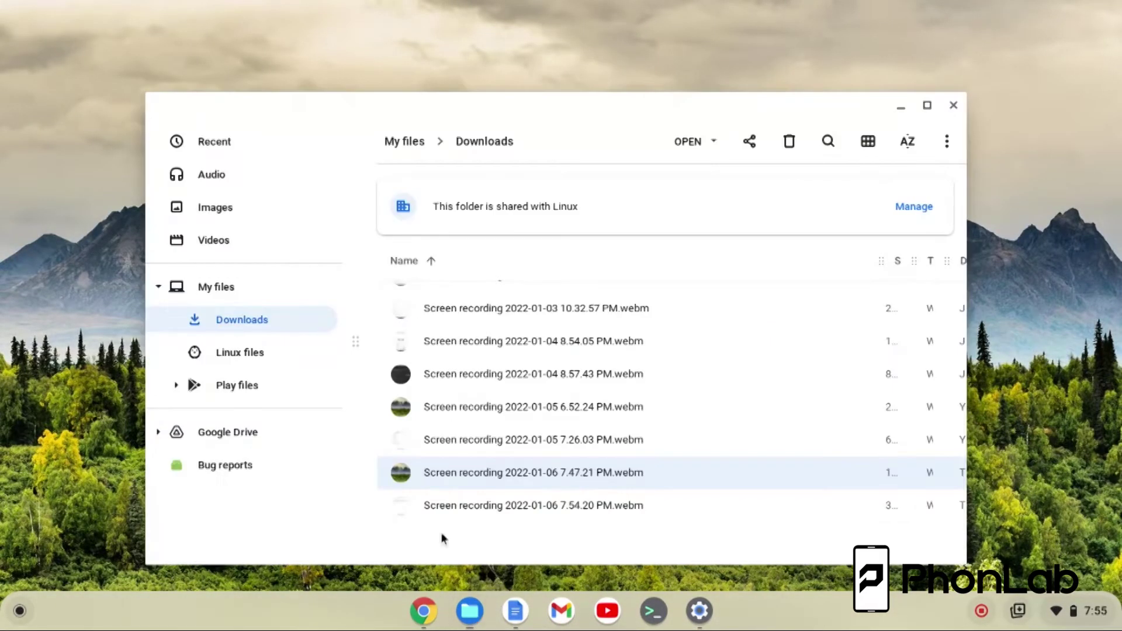
pyautogui.scroll(5, 500, 438)
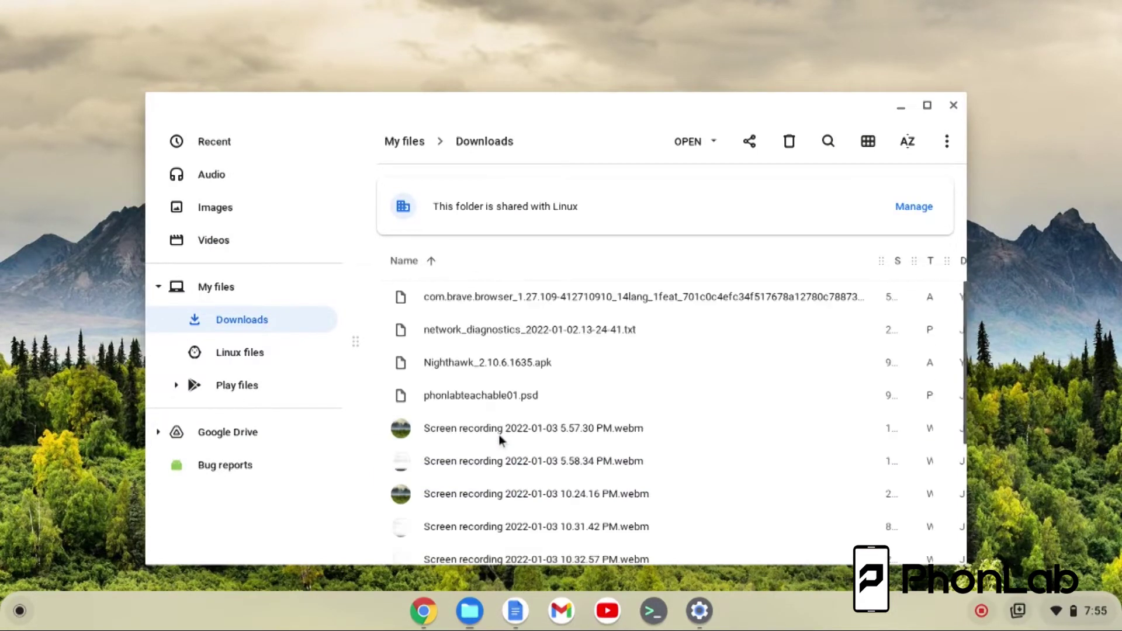
pyautogui.click(468, 364)
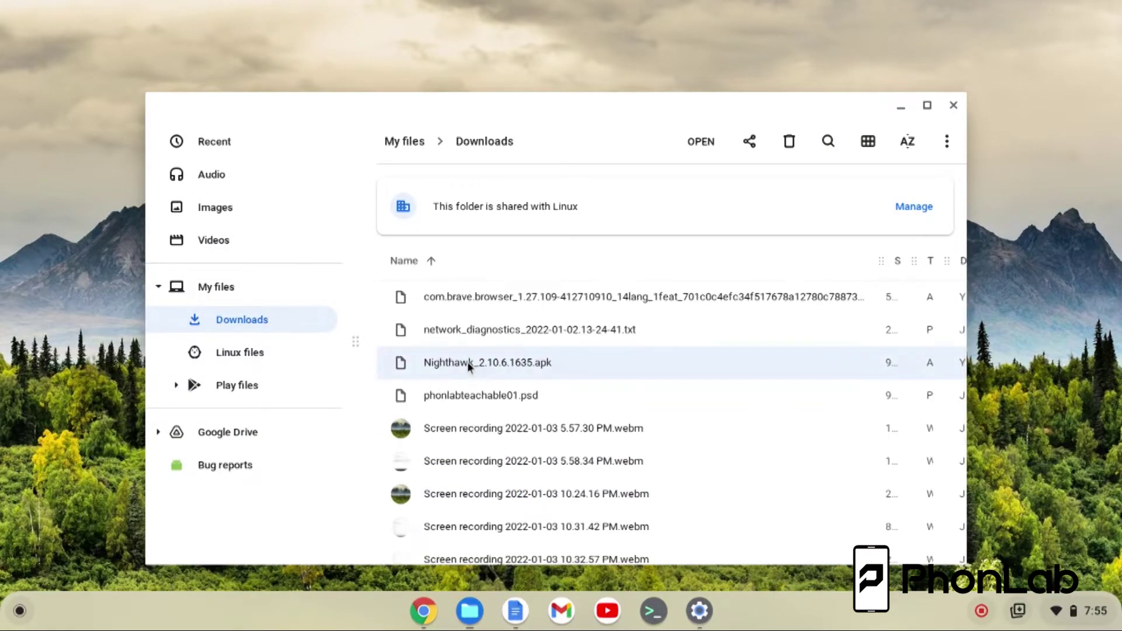
pyautogui.rightClick(488, 364)
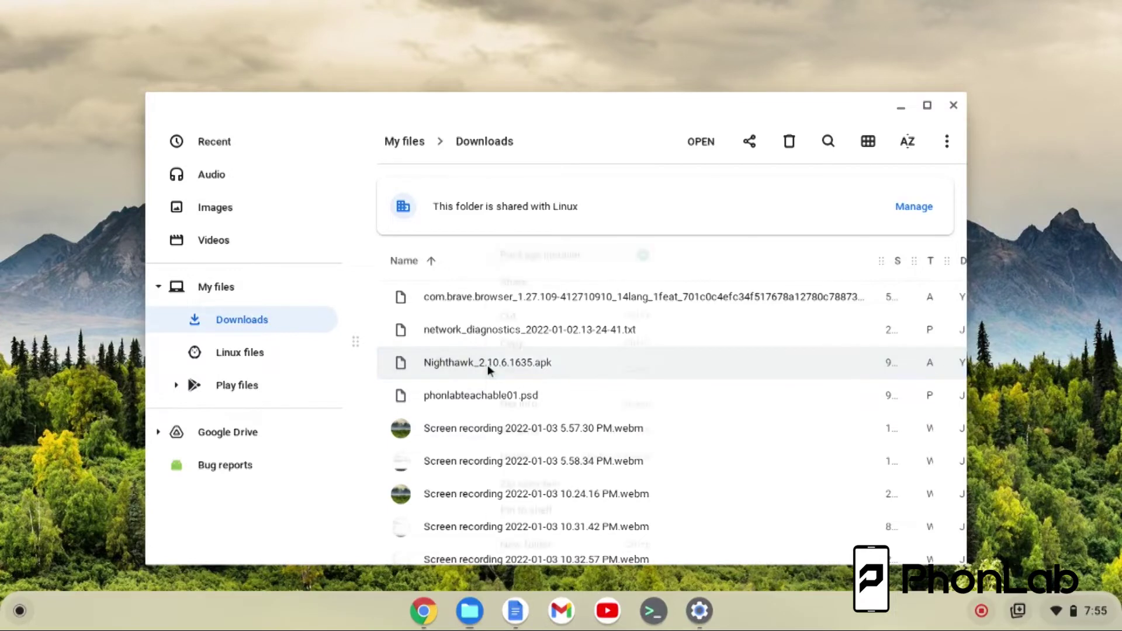
pyautogui.click(518, 345)
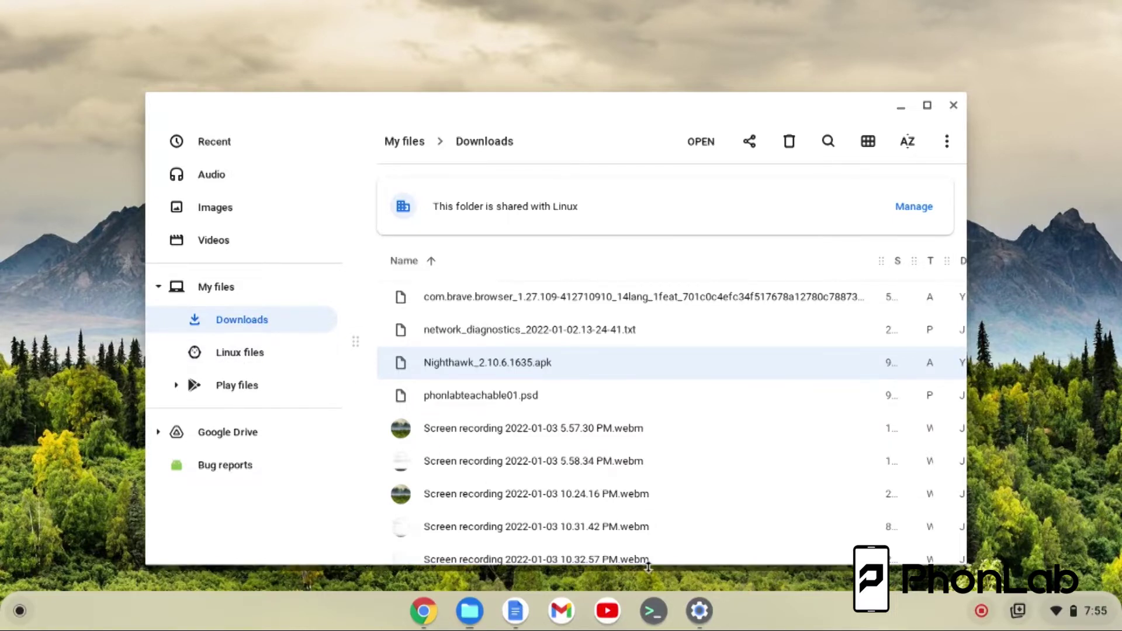
# Open the Linux terminal beside the Files window and list the home directory's contents with ls.
pyautogui.click(653, 613)
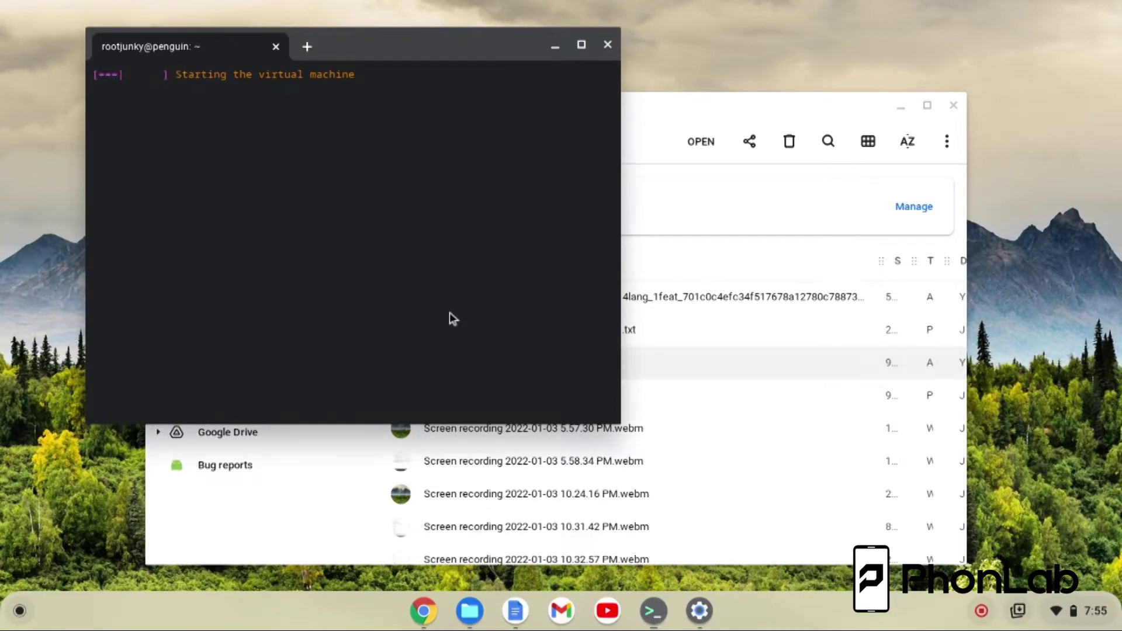
pyautogui.moveTo(402, 45); pyautogui.dragTo(853, 47)
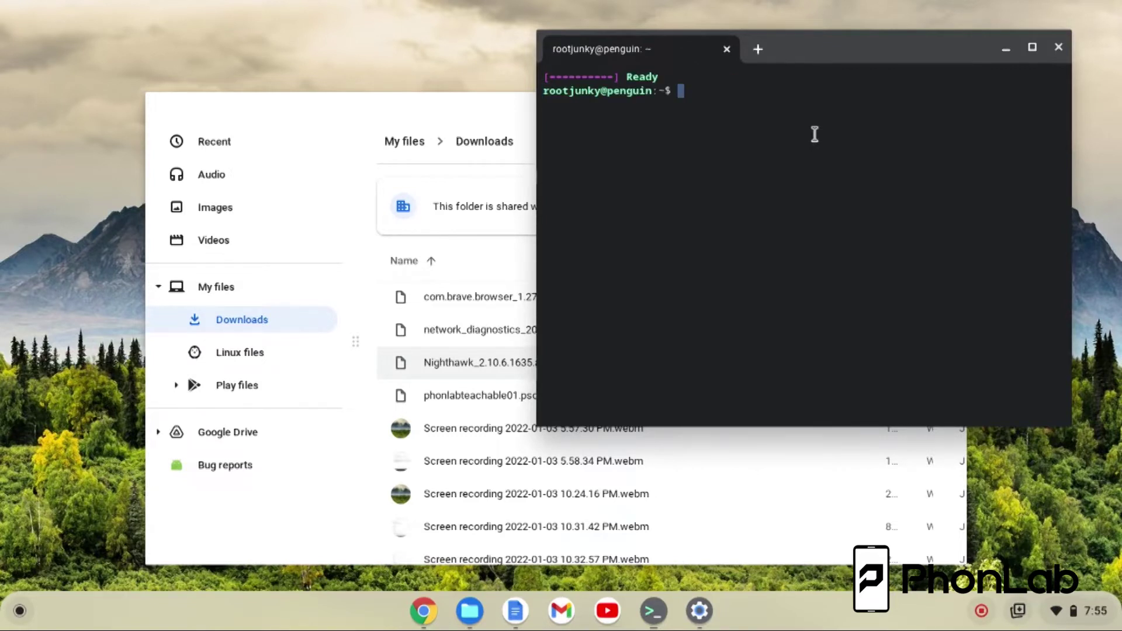
pyautogui.write('ls')
pyautogui.press('Return')
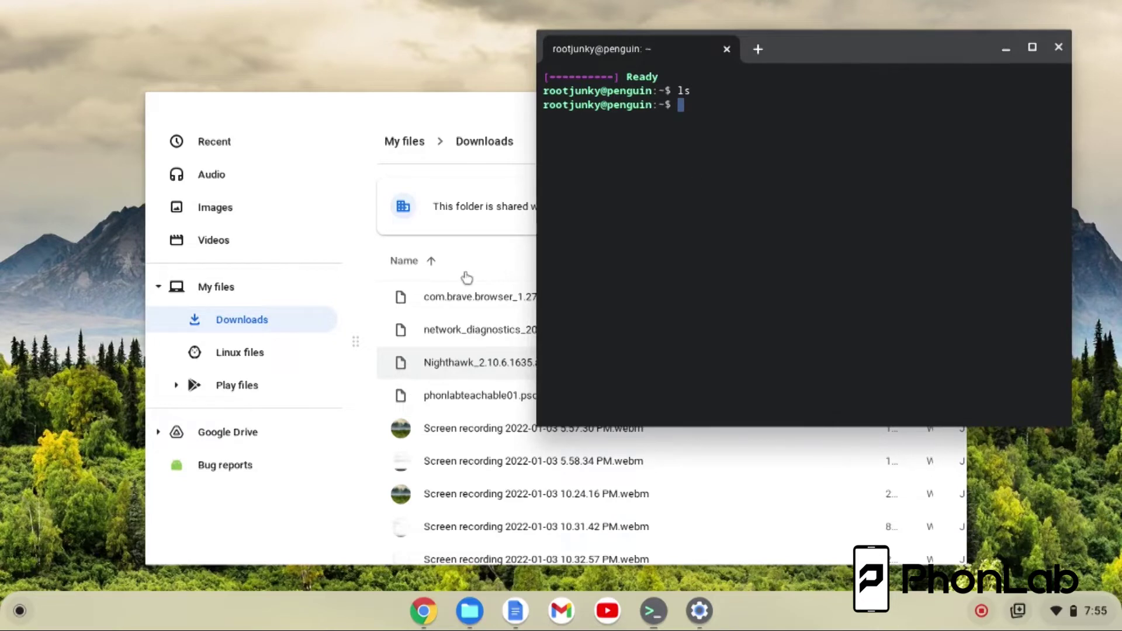
# Paste the copied Nighthawk APK into the Linux files folder.
pyautogui.click(226, 358)
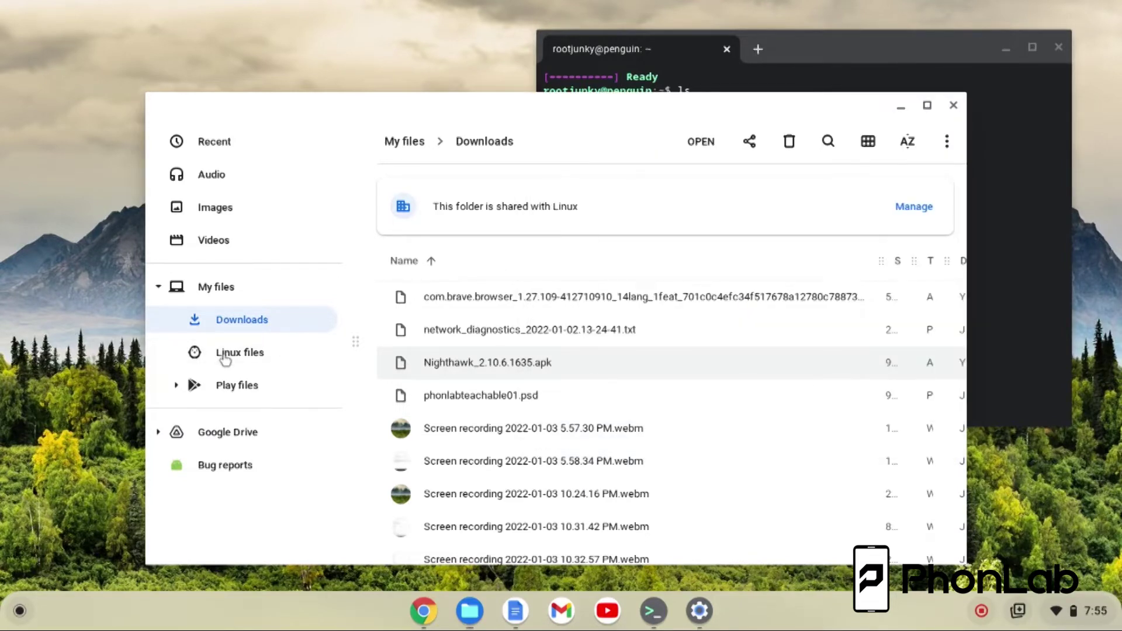
pyautogui.click(226, 353)
pyautogui.rightClick(496, 283)
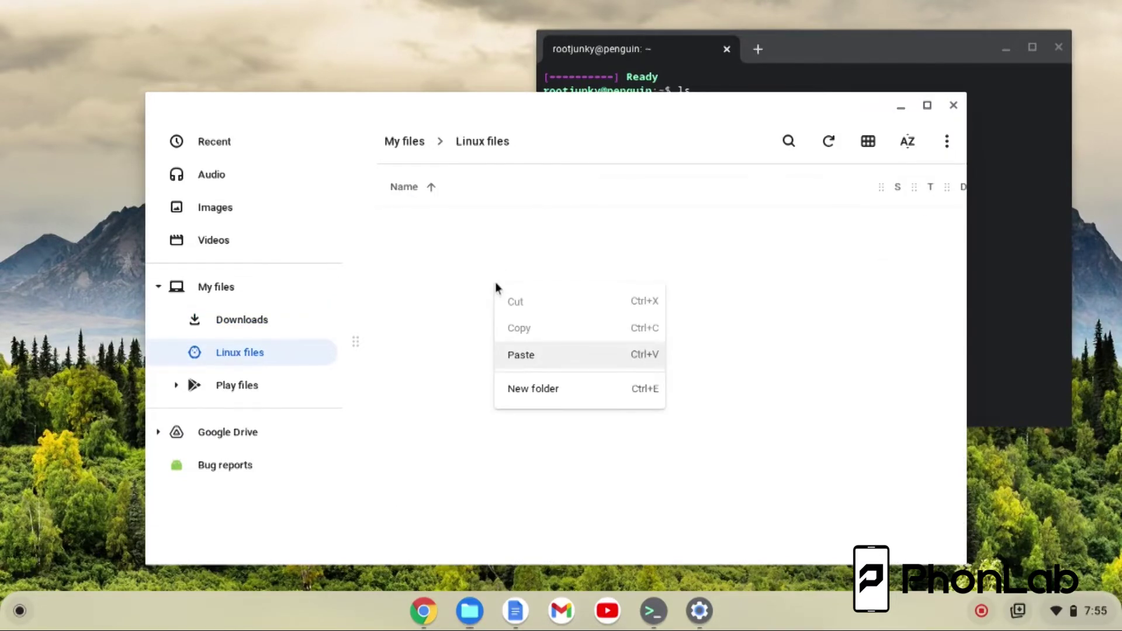
pyautogui.click(524, 358)
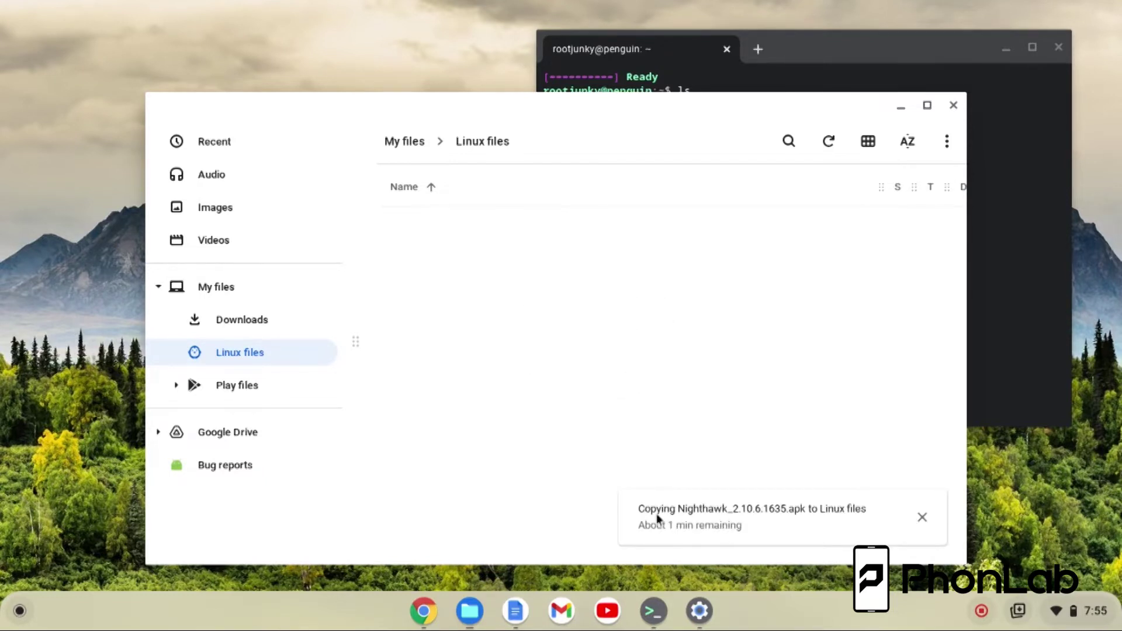
# Install the ADB tools in the Linux terminal with sudo apt-get install android-tools-adb -y.
pyautogui.click(1029, 234)
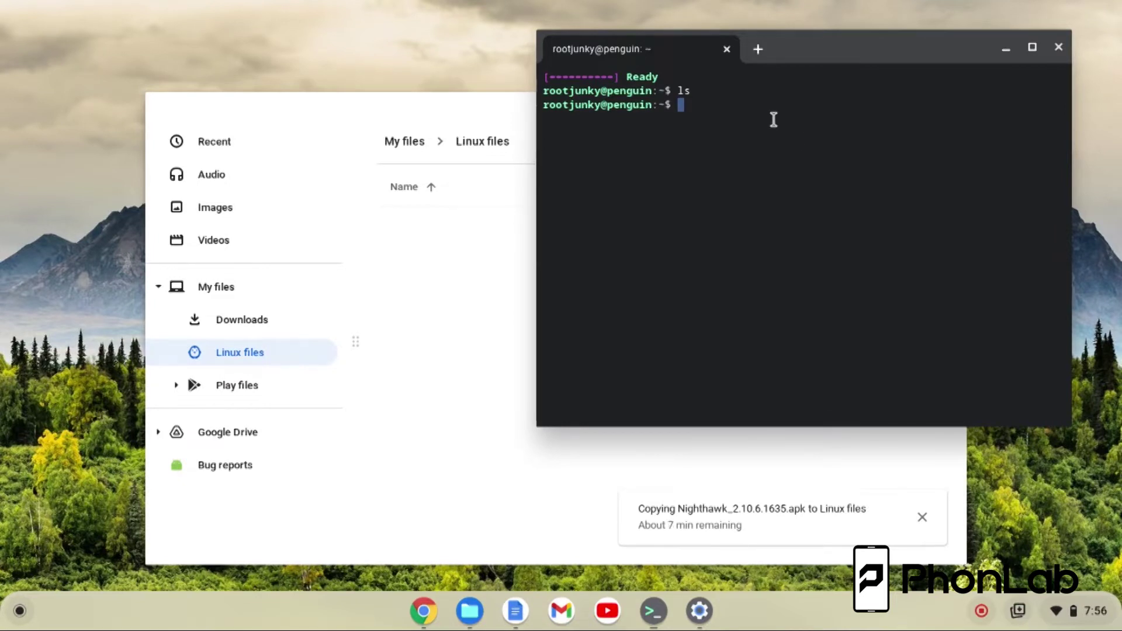
pyautogui.hotkey('ctrl', 'shift', 'v')
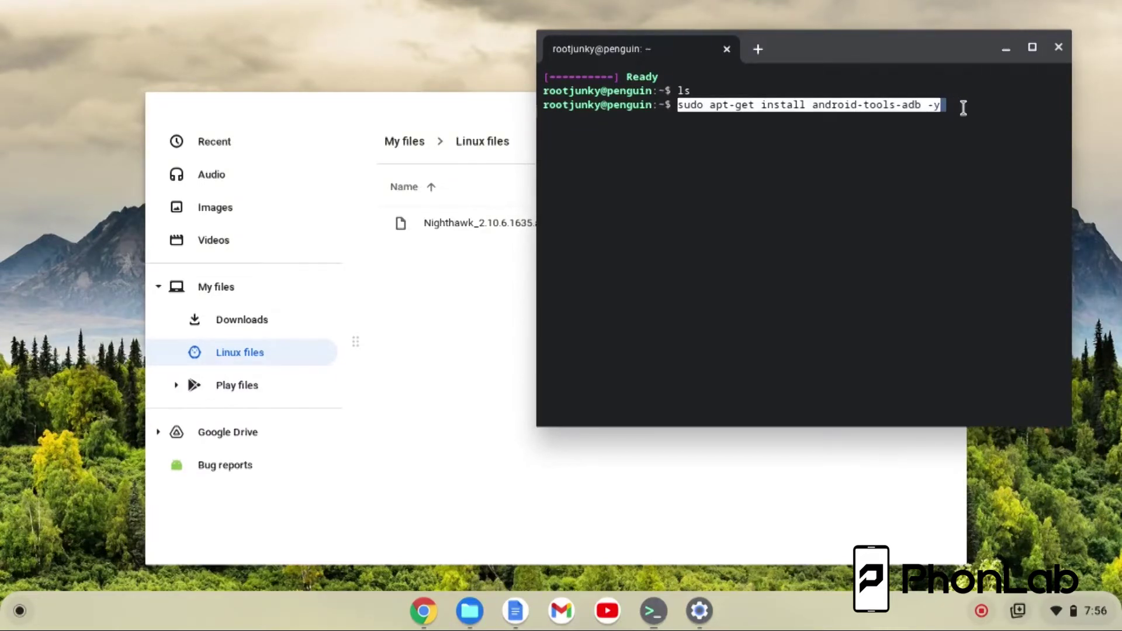
pyautogui.press('Return')
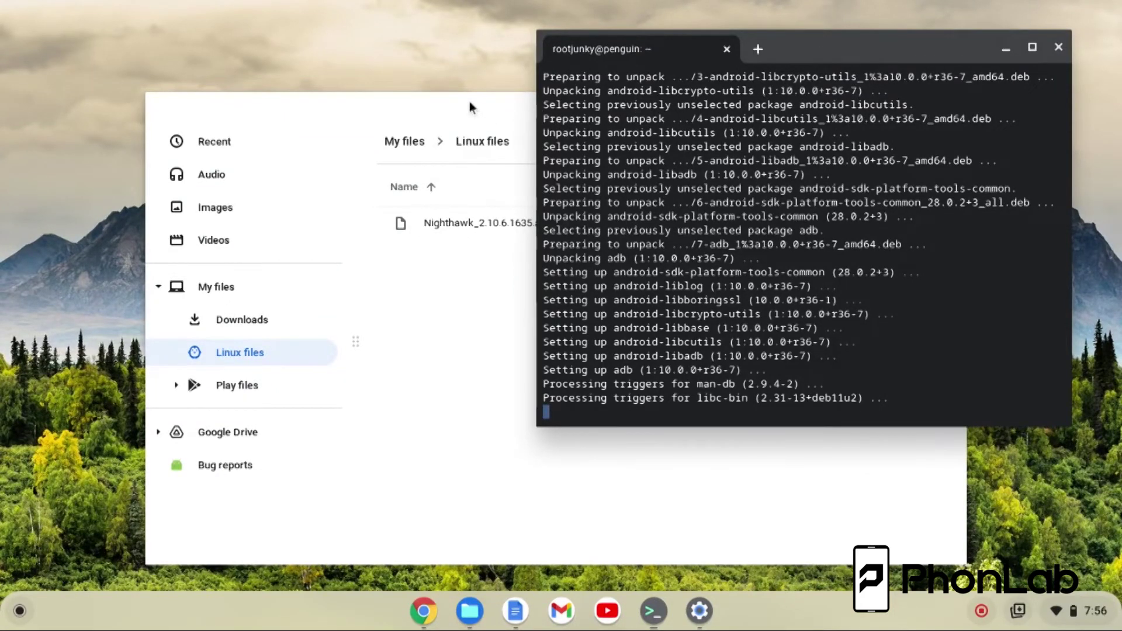
# Check the APK in Linux files, and list the attached Android devices in the terminal with adb devices.
pyautogui.click(493, 275)
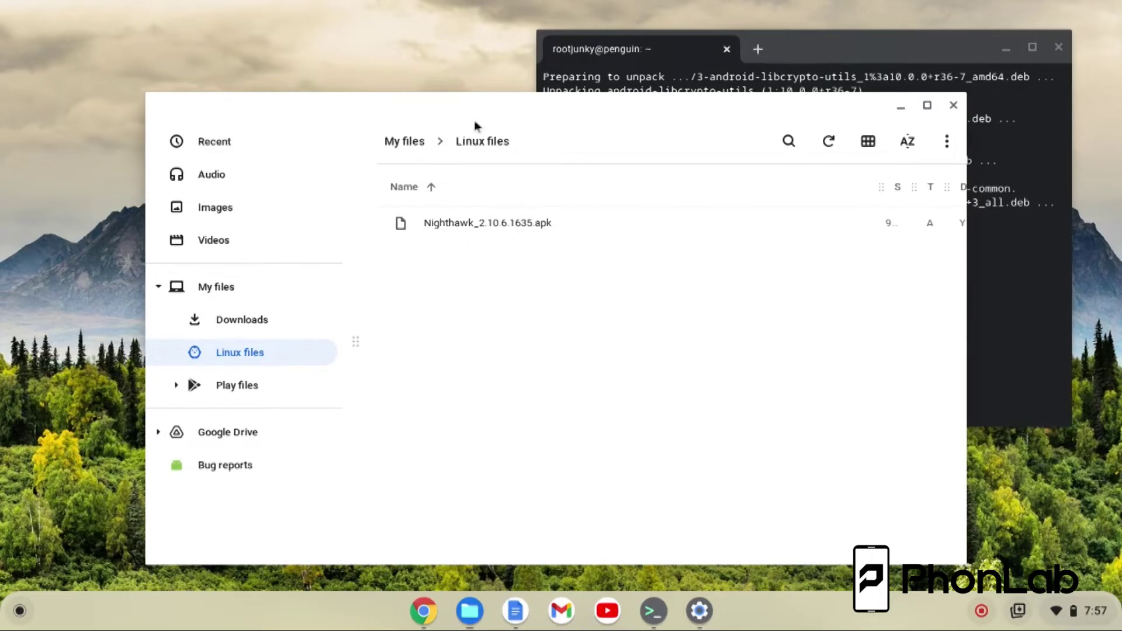
pyautogui.click(794, 50)
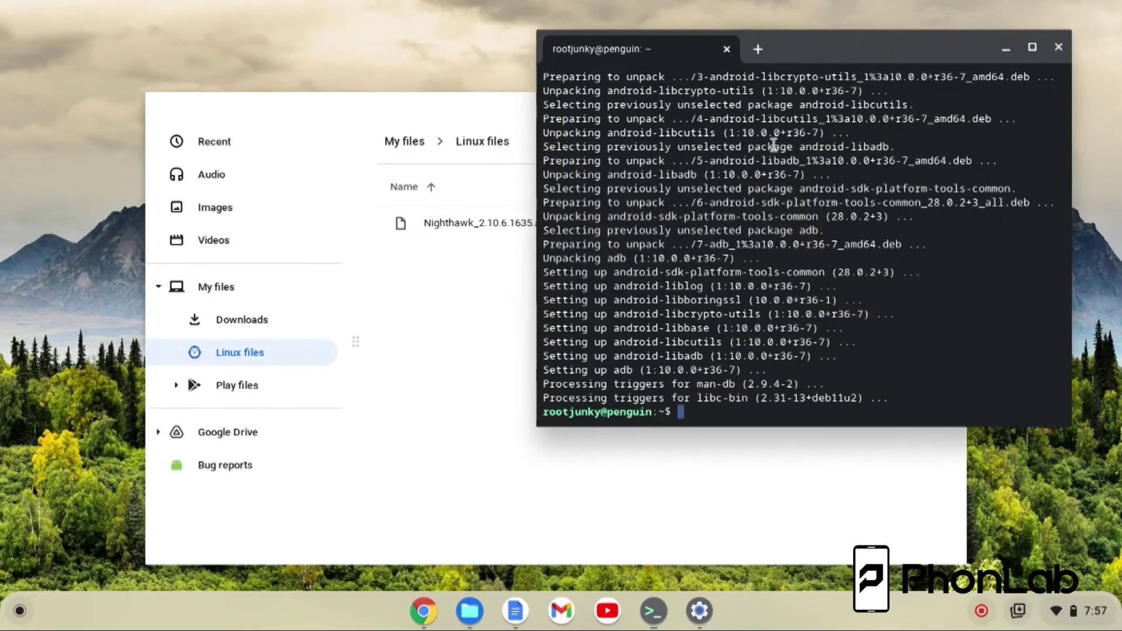
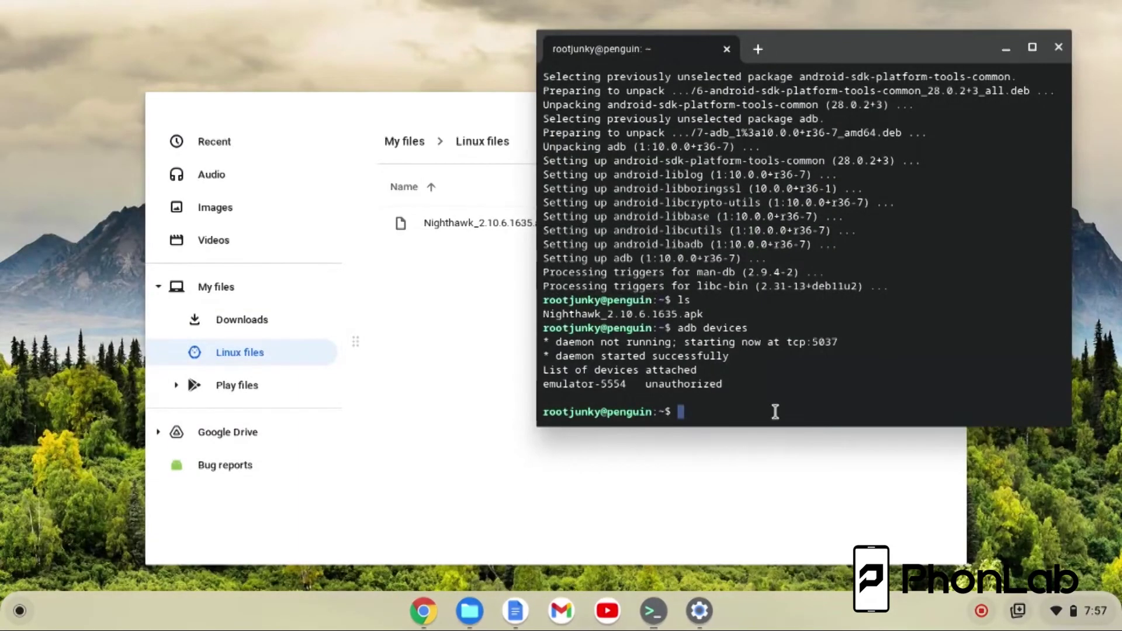
pyautogui.write('ls')
pyautogui.press('BackSpace')
pyautogui.press('BackSpace')
pyautogui.press('Up')
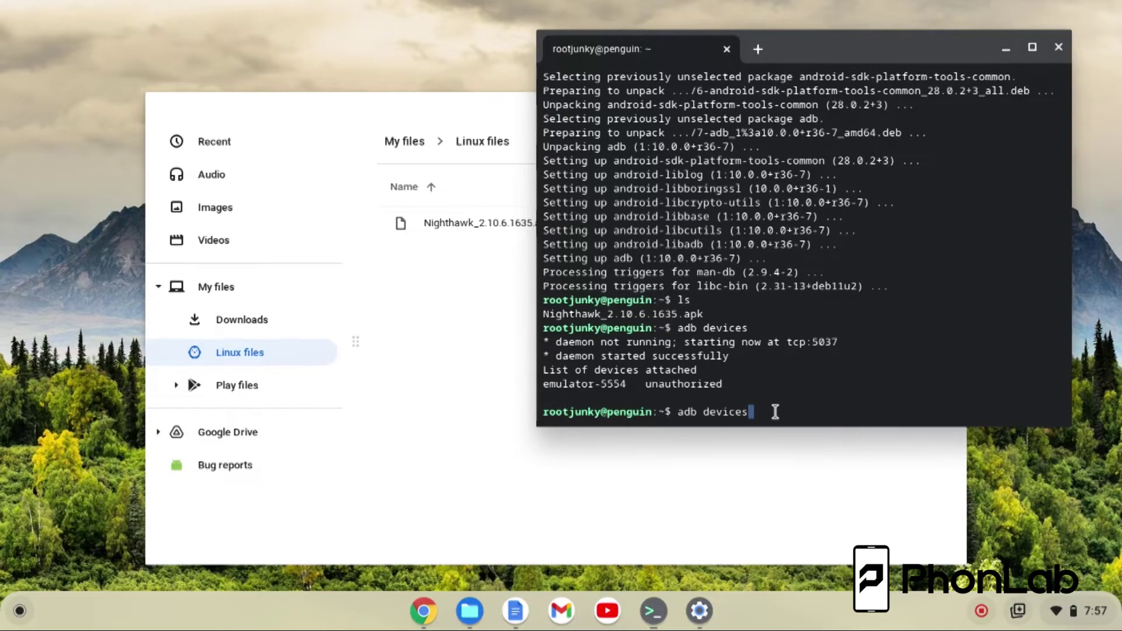
pyautogui.press('Return')
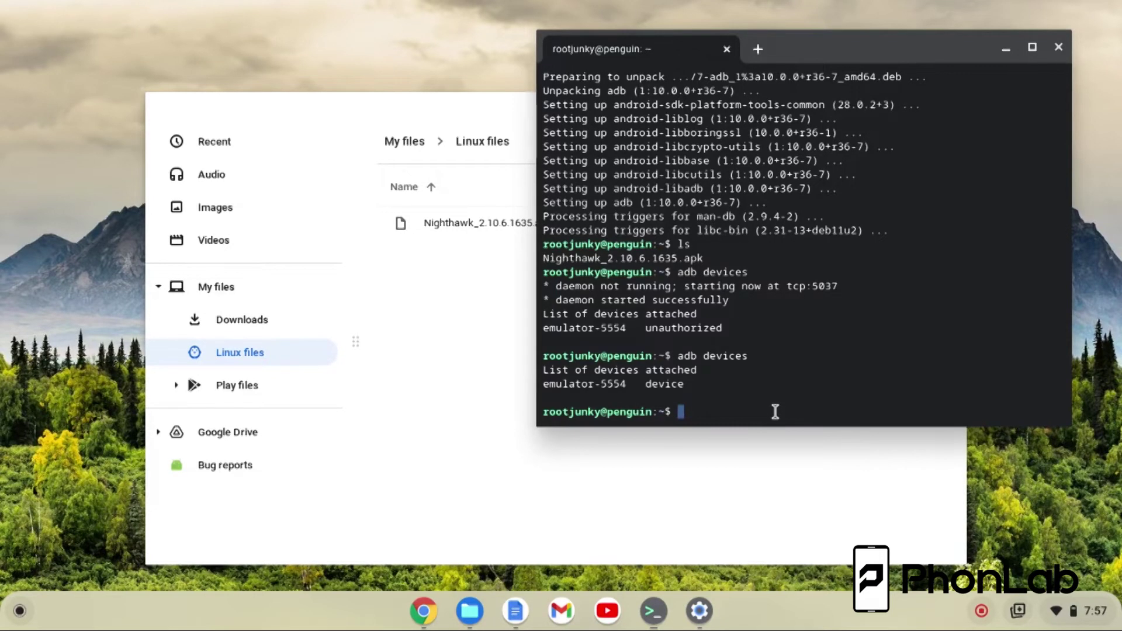
# Sideload the Nighthawk app by running adb install Nighthawk_2.10.6.1635.apk in the terminal.
pyautogui.write('adb install Night')
pyautogui.press('Tab')
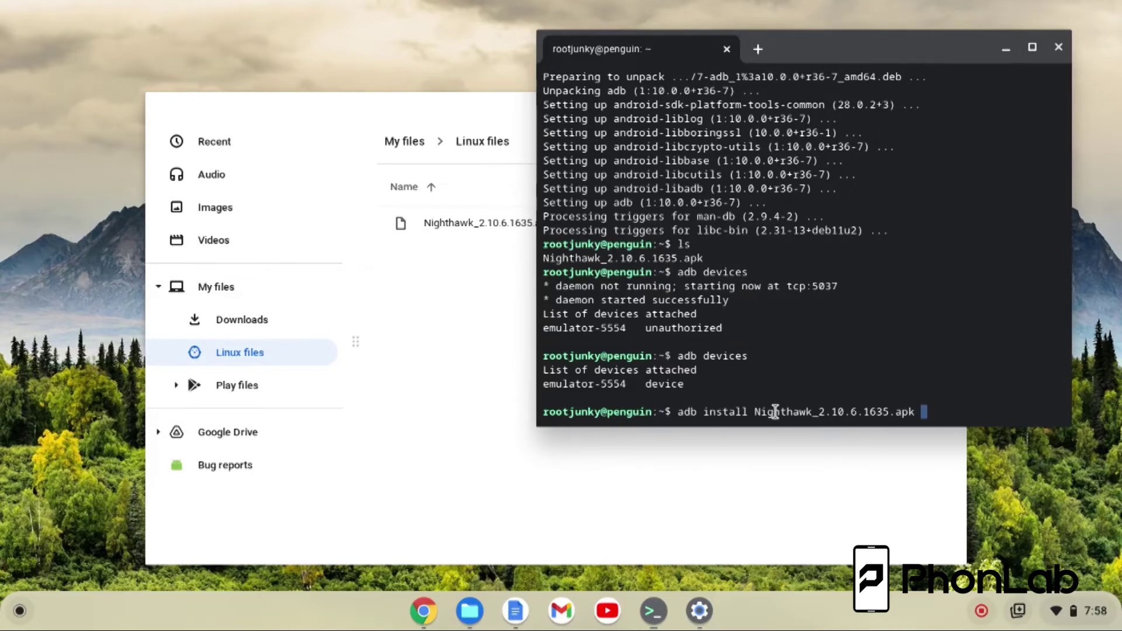
pyautogui.press('Return')
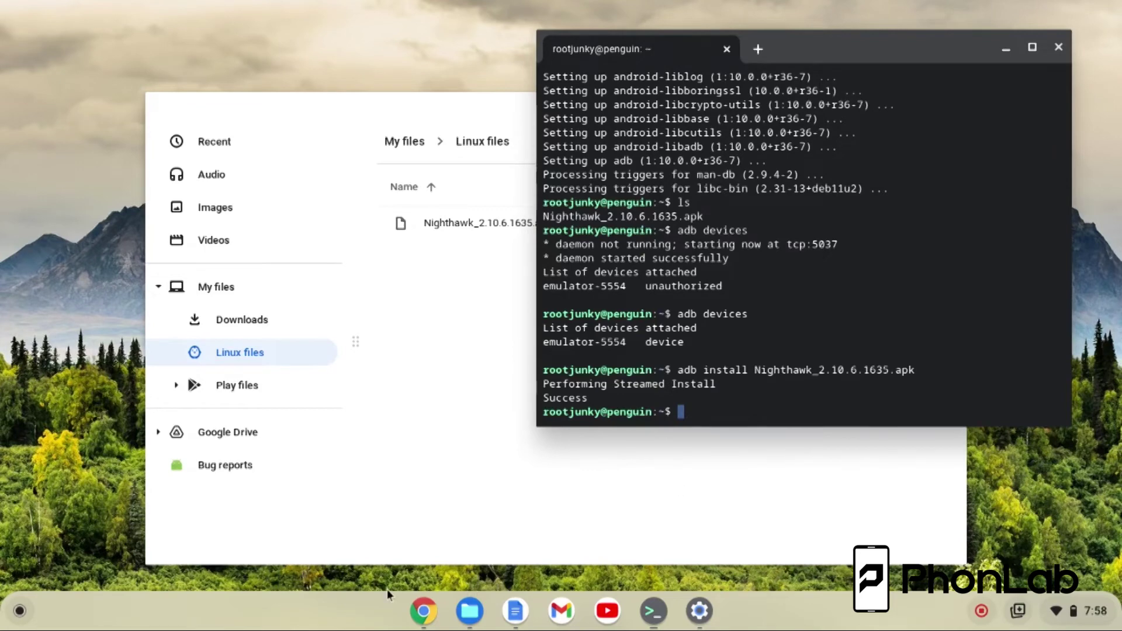
pyautogui.rightClick(342, 605)
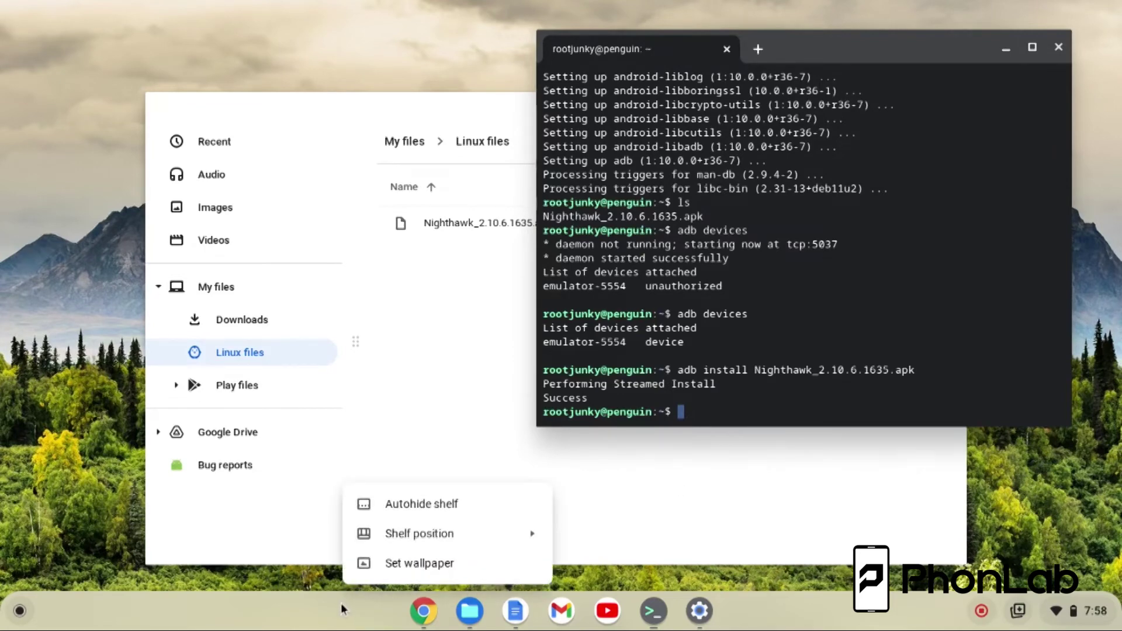
pyautogui.click(341, 603)
pyautogui.press('super')
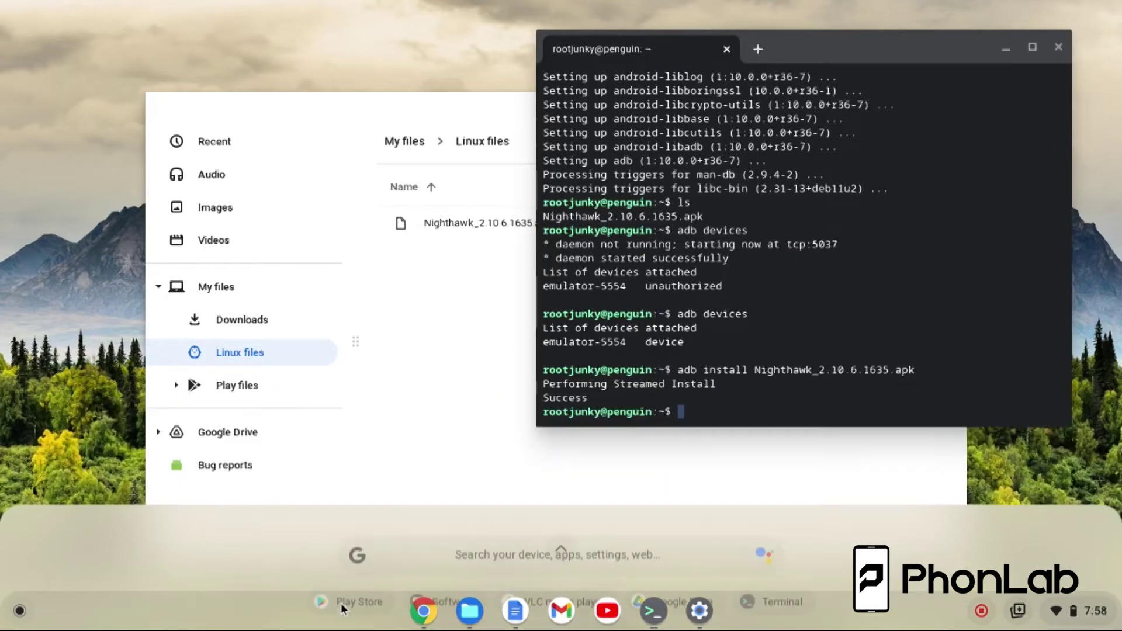
pyautogui.press('super')
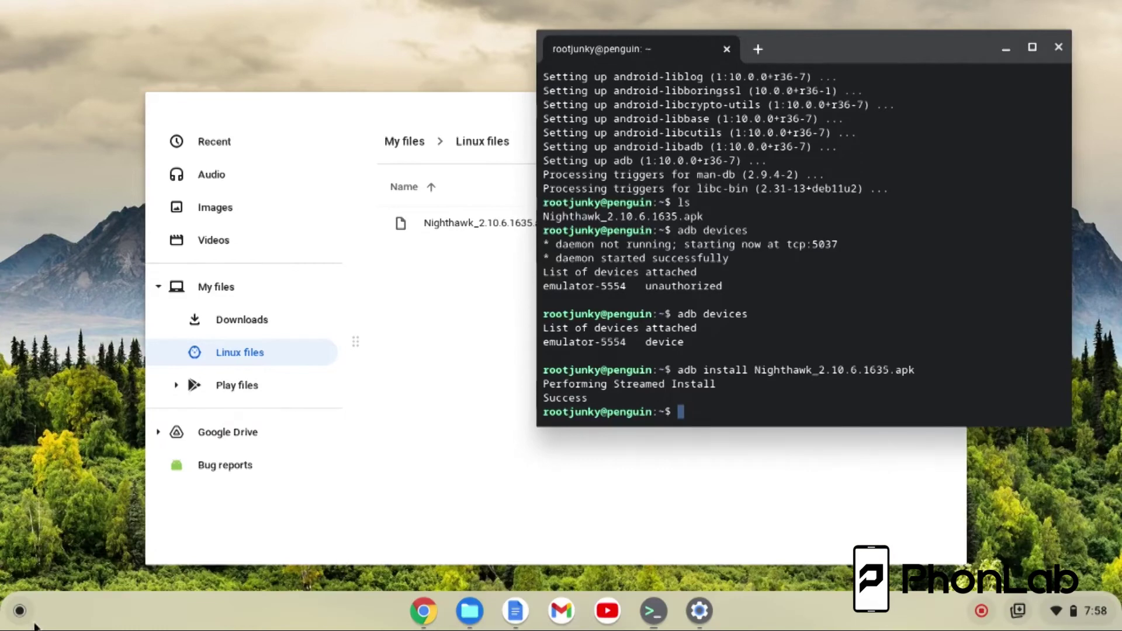
# Launch the Nighthawk app from the full list of installed apps and agree to NETGEAR's Terms and Conditions.
pyautogui.click(3, 611)
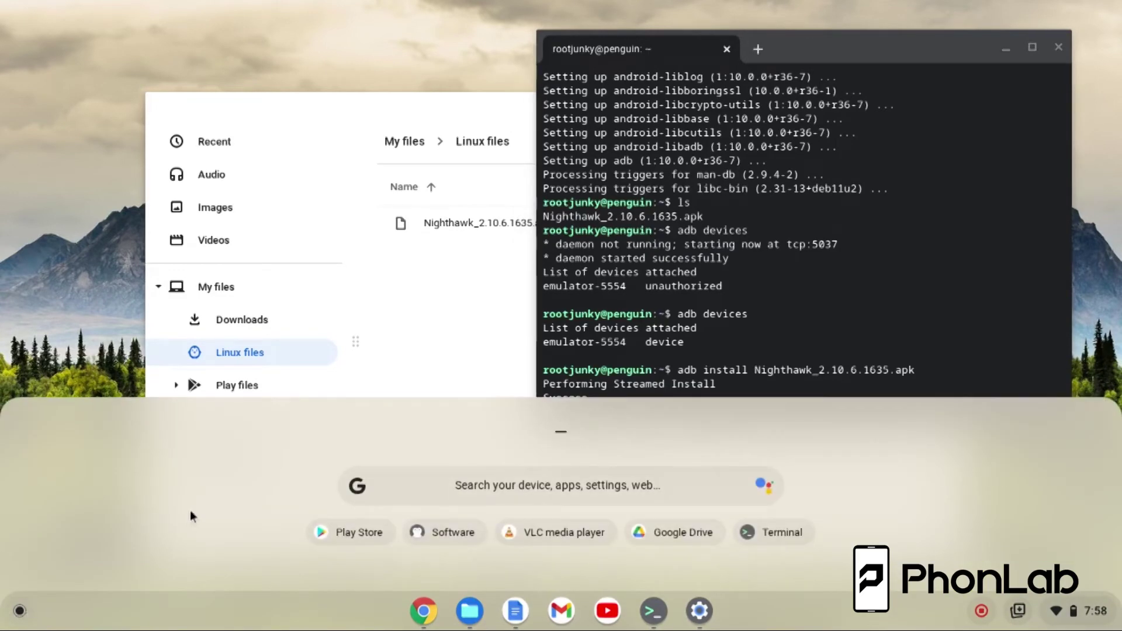
pyautogui.scroll(-2, 191, 510)
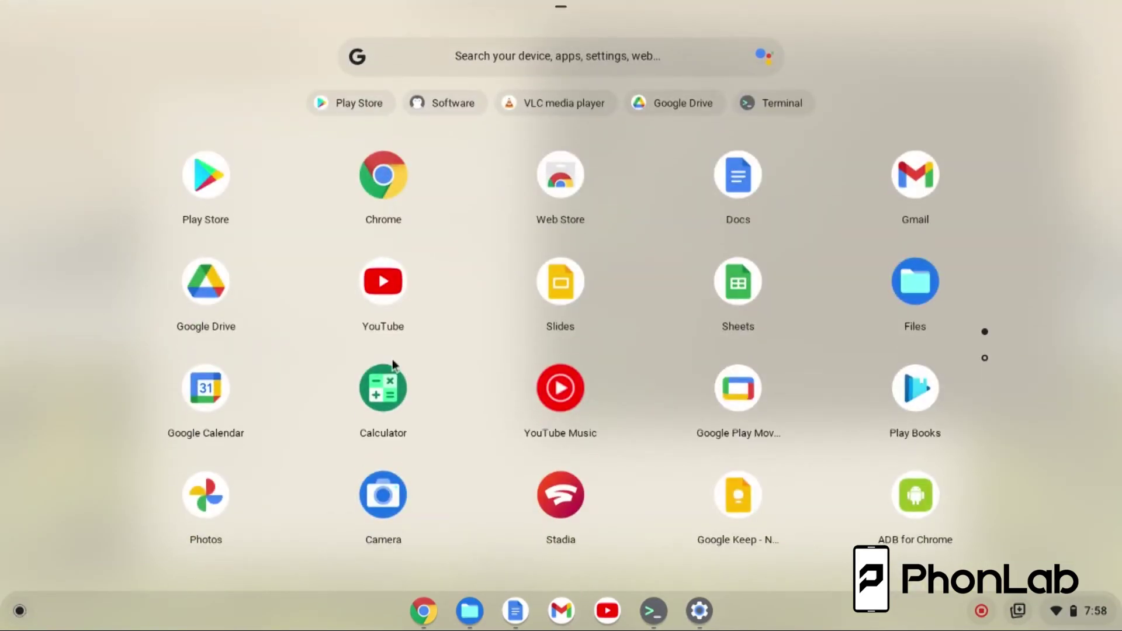
pyautogui.scroll(-2, 391, 359)
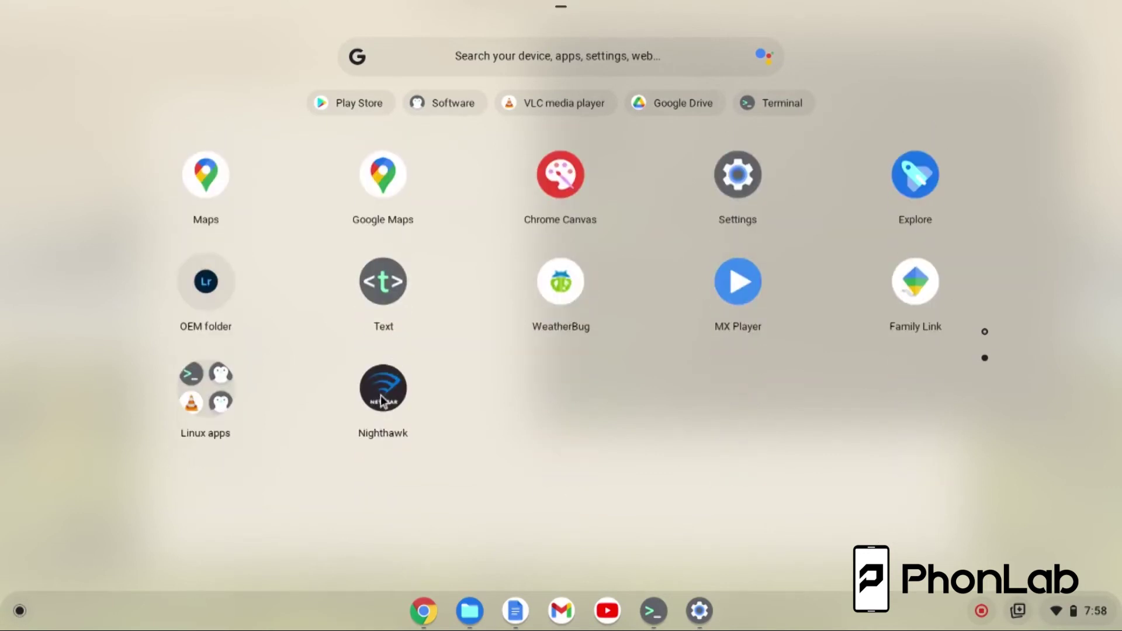
pyautogui.press('Escape')
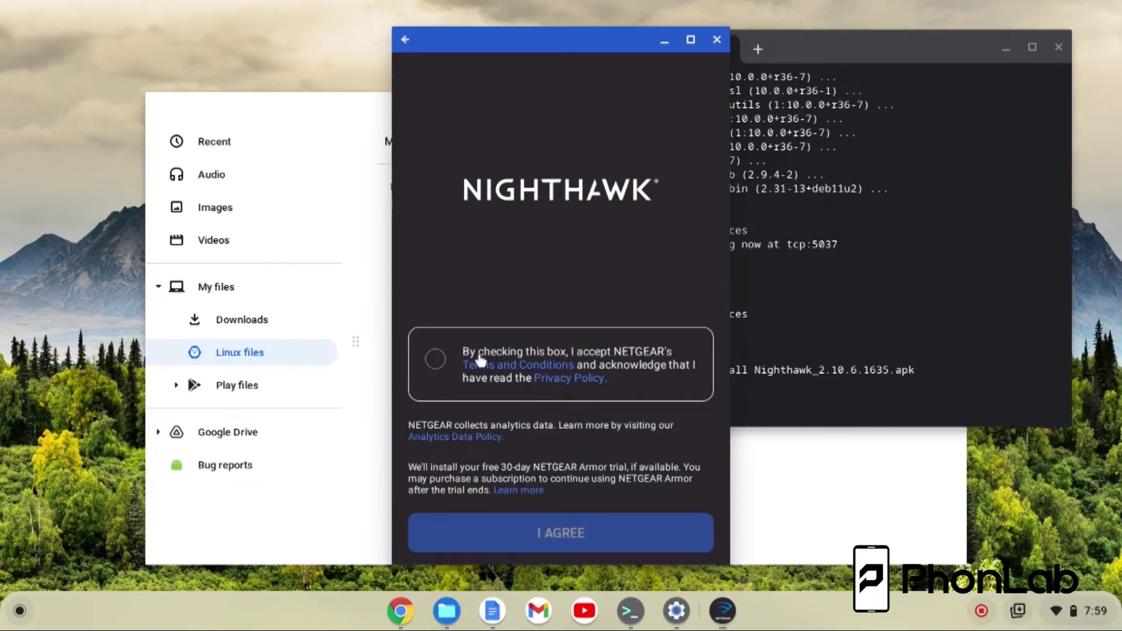
pyautogui.click(432, 359)
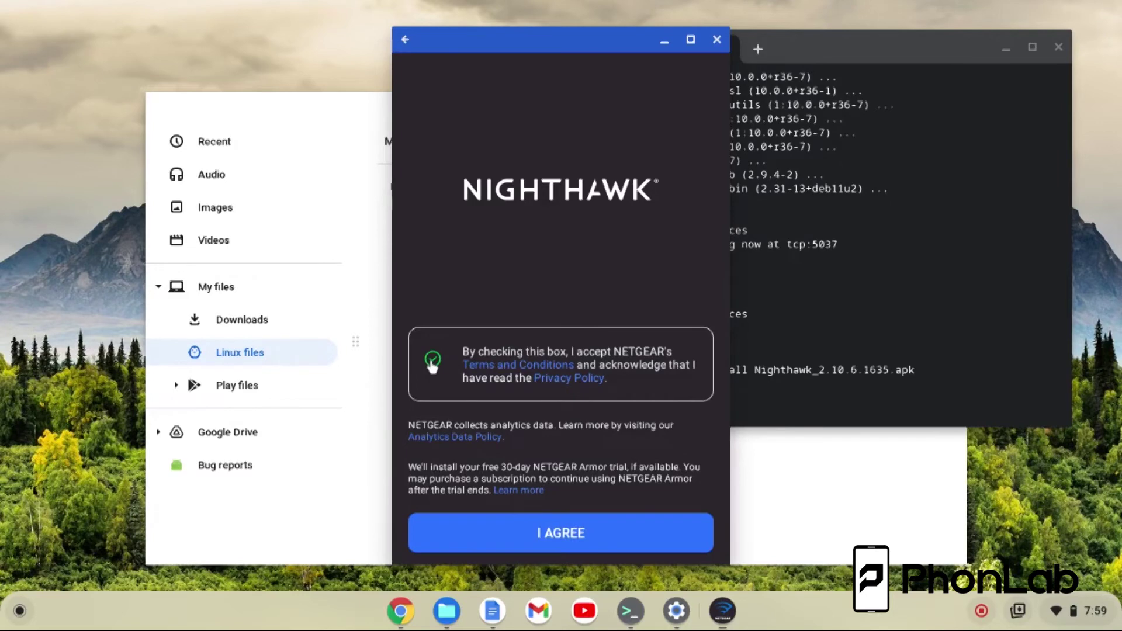
pyautogui.click(556, 539)
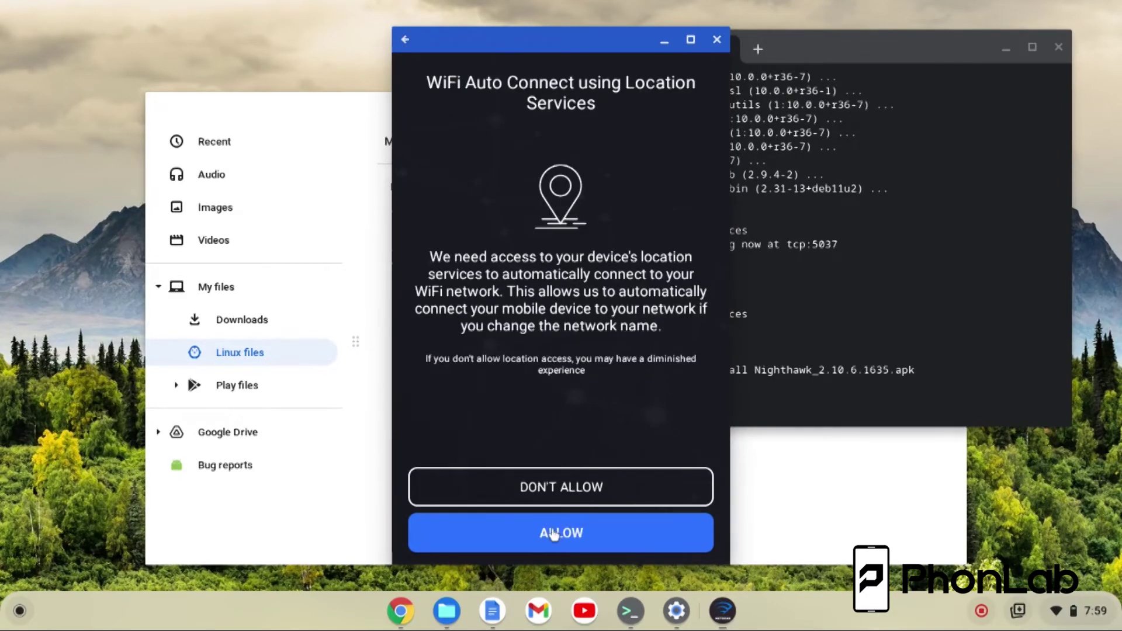
# Grant the Nighthawk app access to the device's location, and minimize its window at the Create Account page.
pyautogui.click(562, 537)
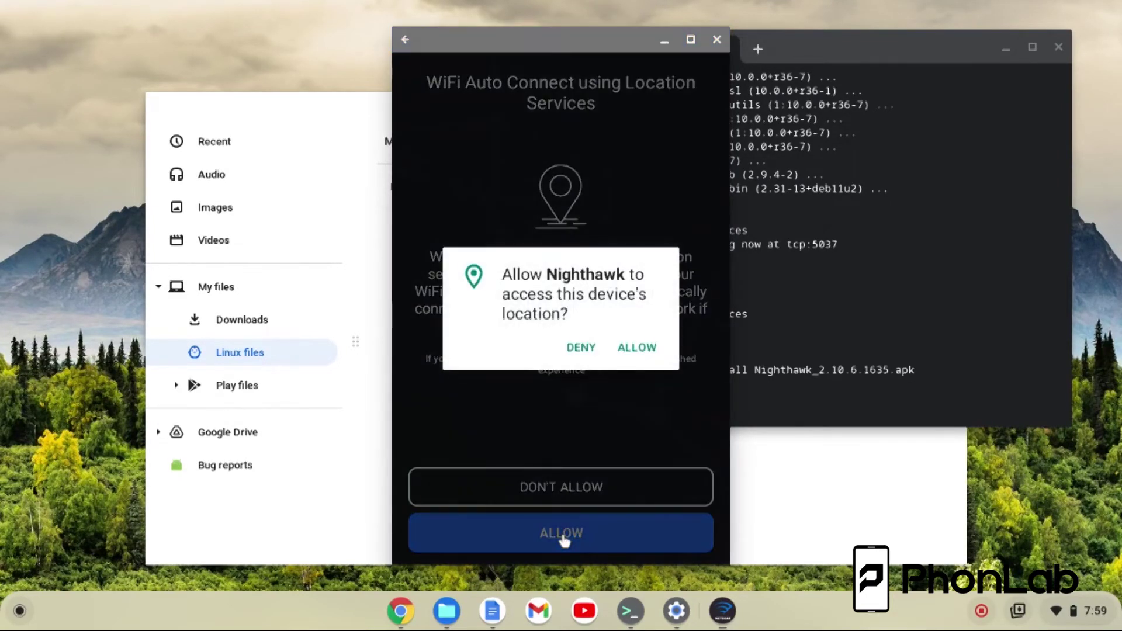
pyautogui.click(631, 353)
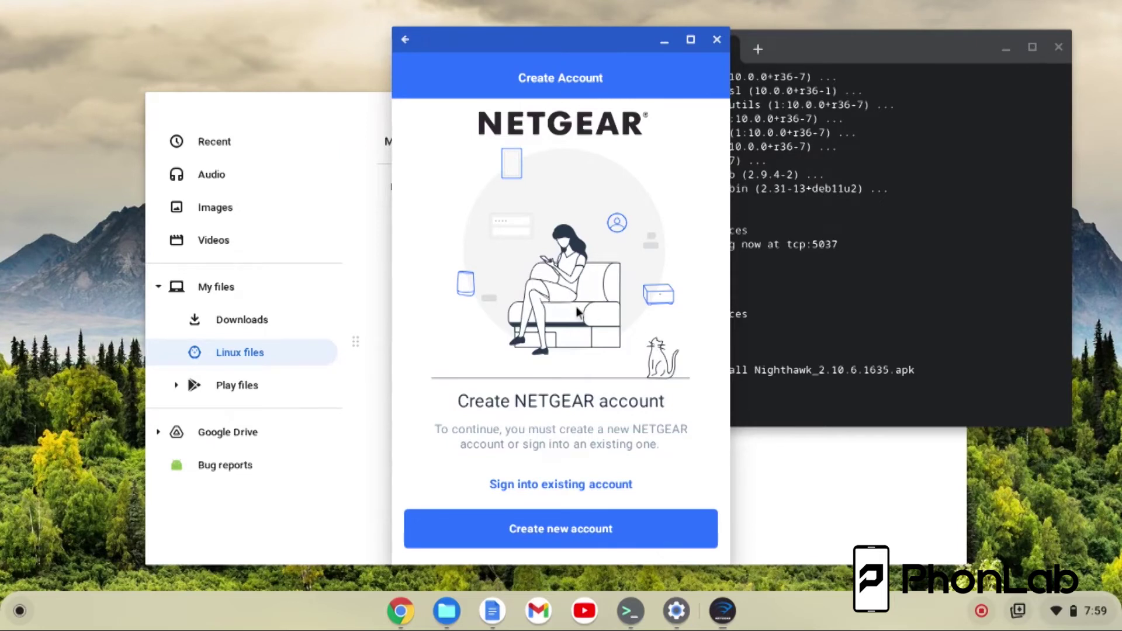
pyautogui.click(663, 39)
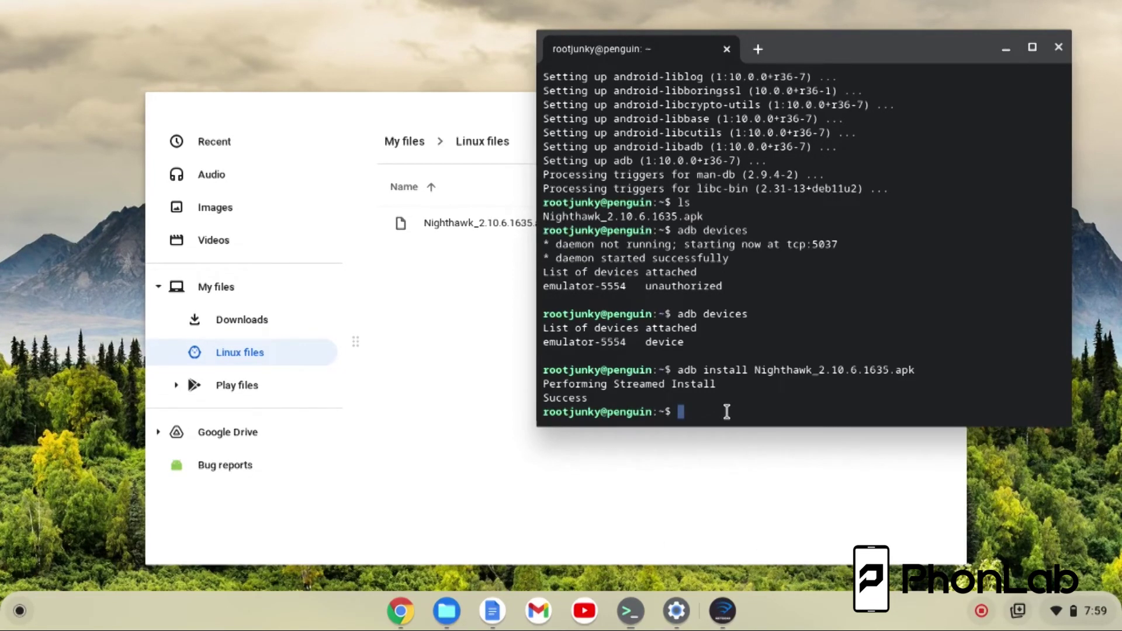
# Run adb help in the Linux terminal and look through the listed ADB commands and options.
pyautogui.write('adb help')
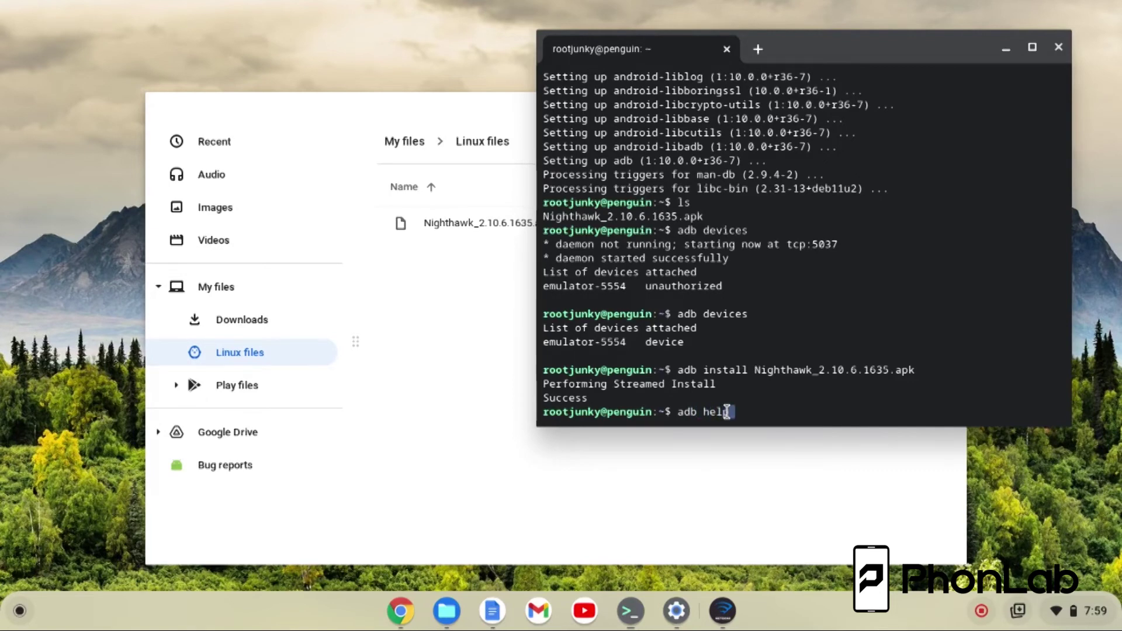
pyautogui.press('Return')
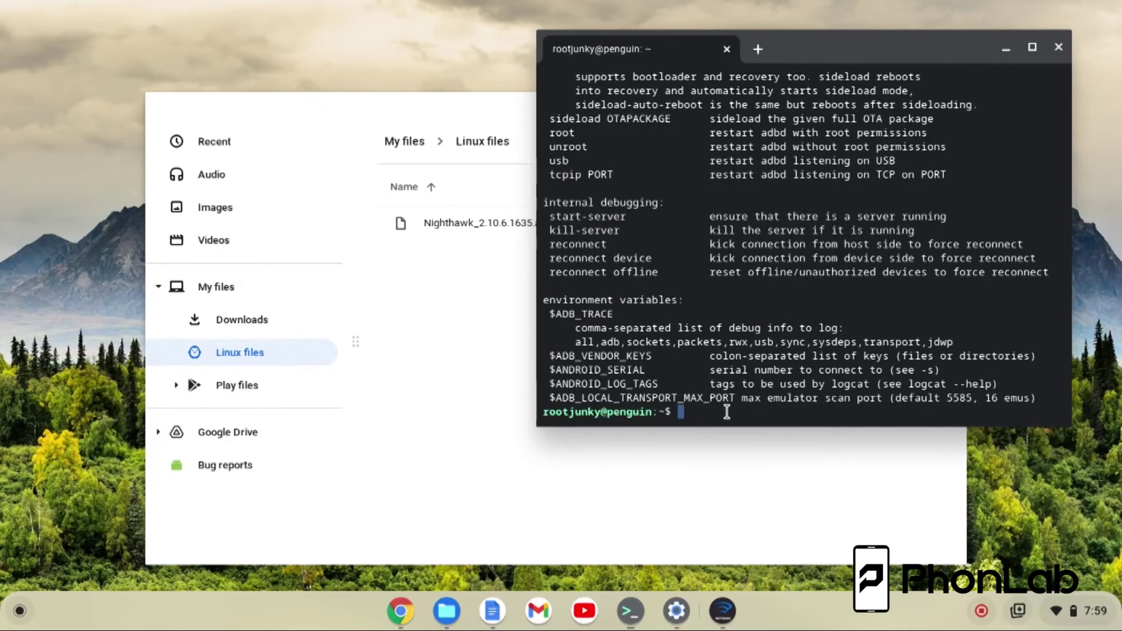
pyautogui.scroll(5, 722, 370)
pyautogui.scroll(15, 722, 370)
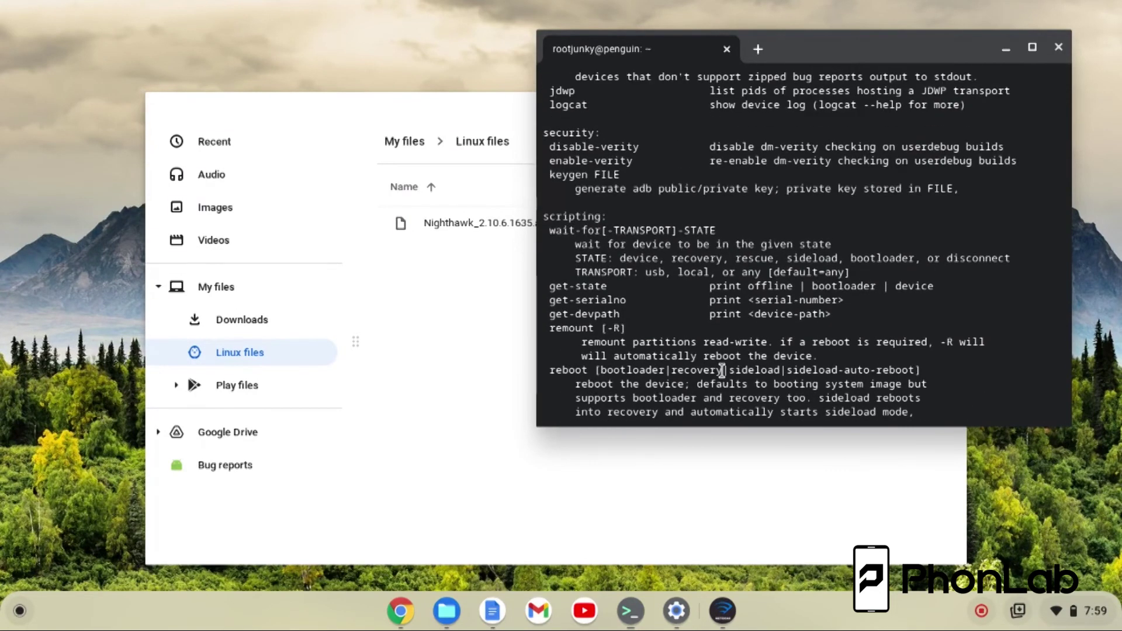
pyautogui.scroll(20, 721, 370)
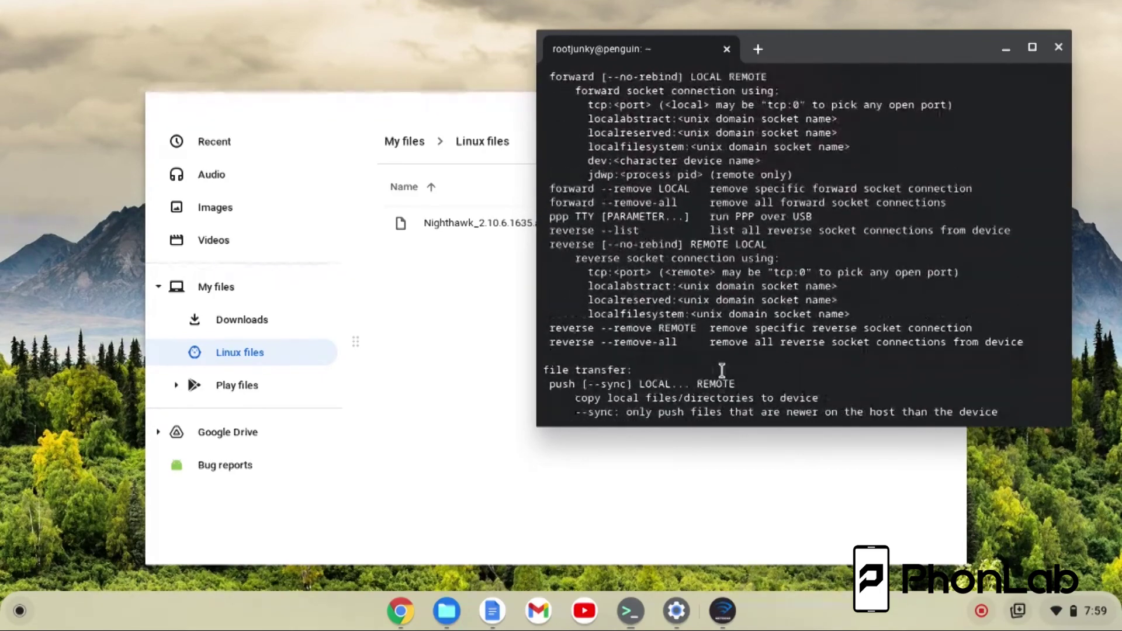
pyautogui.scroll(-20, 722, 369)
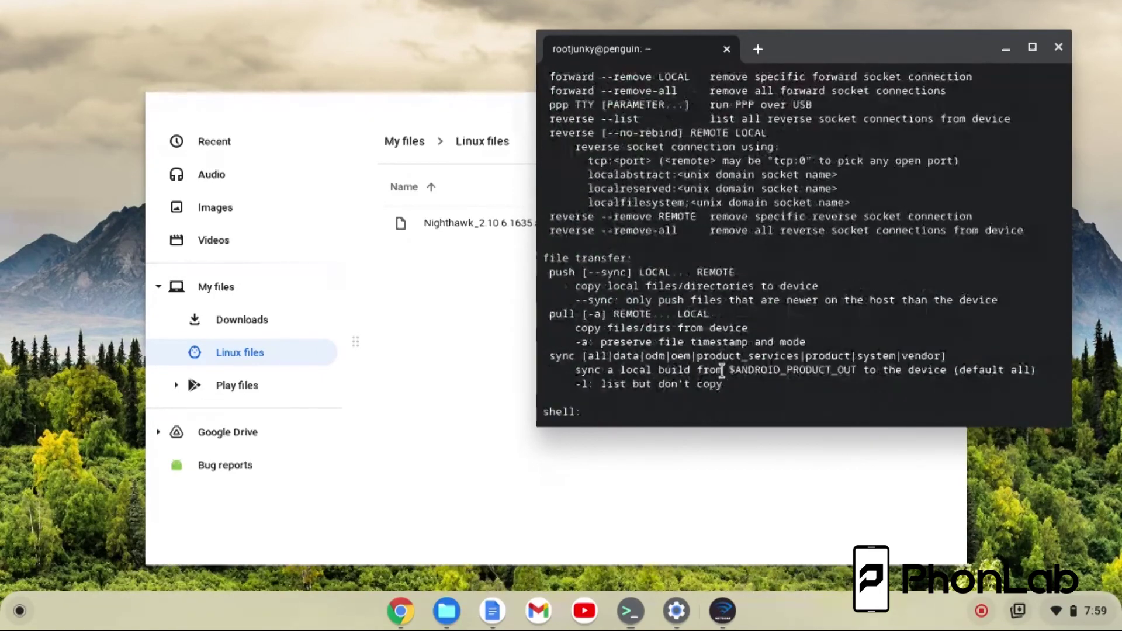
pyautogui.scroll(-7, 721, 370)
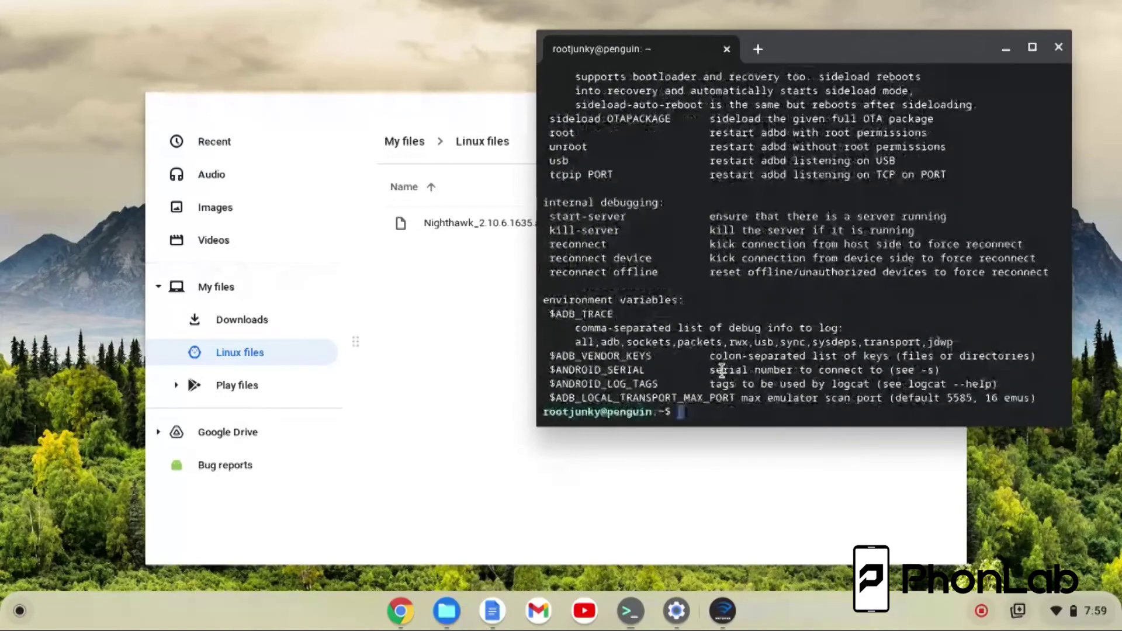
# Check for fastboot with fastboot help, and install it with sudo apt-get install fastboot, accepting the additional packages.
pyautogui.write('fastboot help')
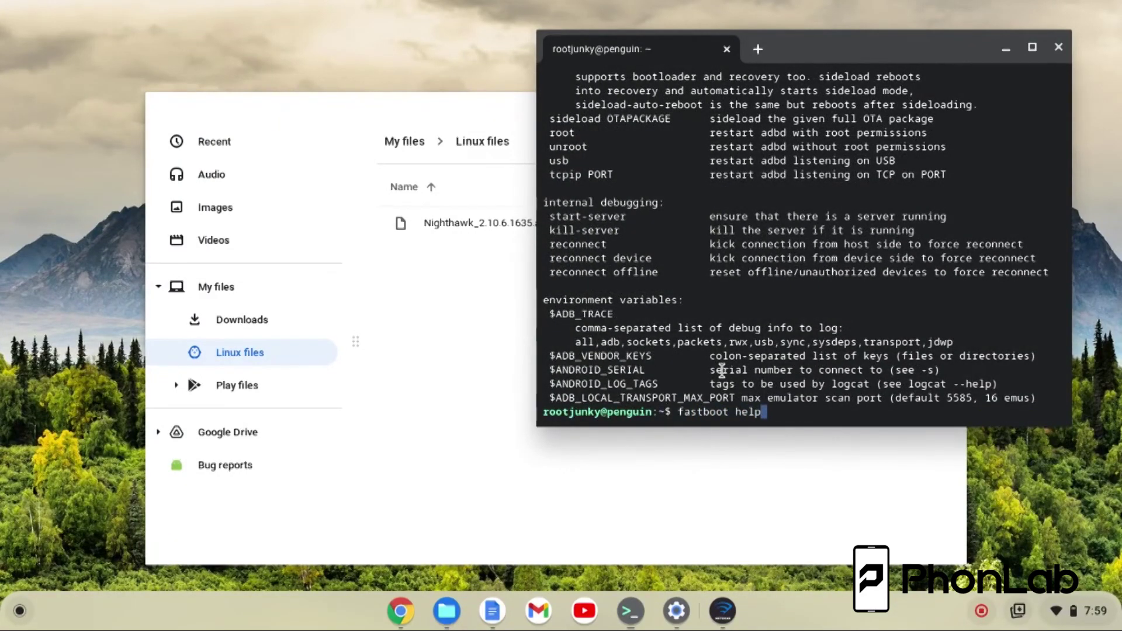
pyautogui.press('Return')
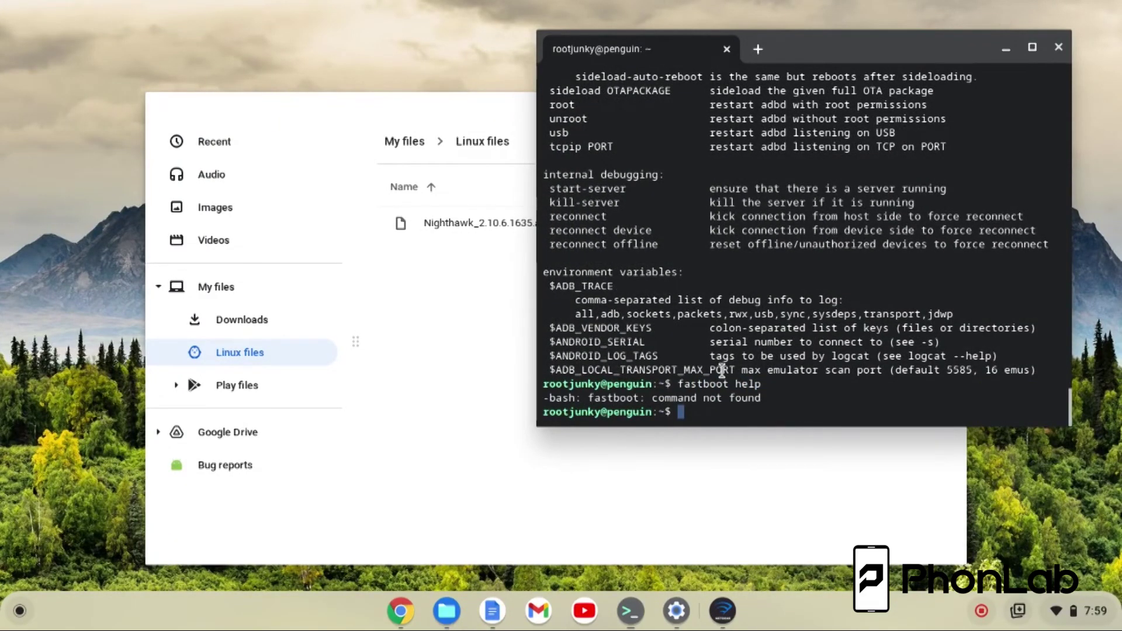
pyautogui.write('sudo apt')
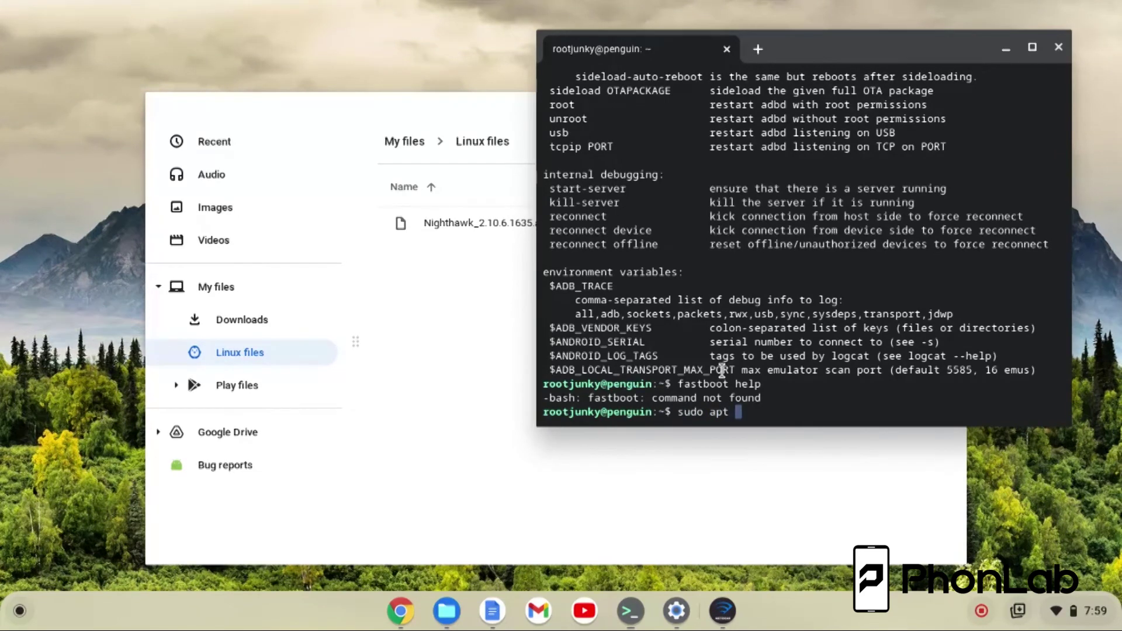
pyautogui.press('BackSpace')
pyautogui.write('-get install fastboot')
pyautogui.press('Return')
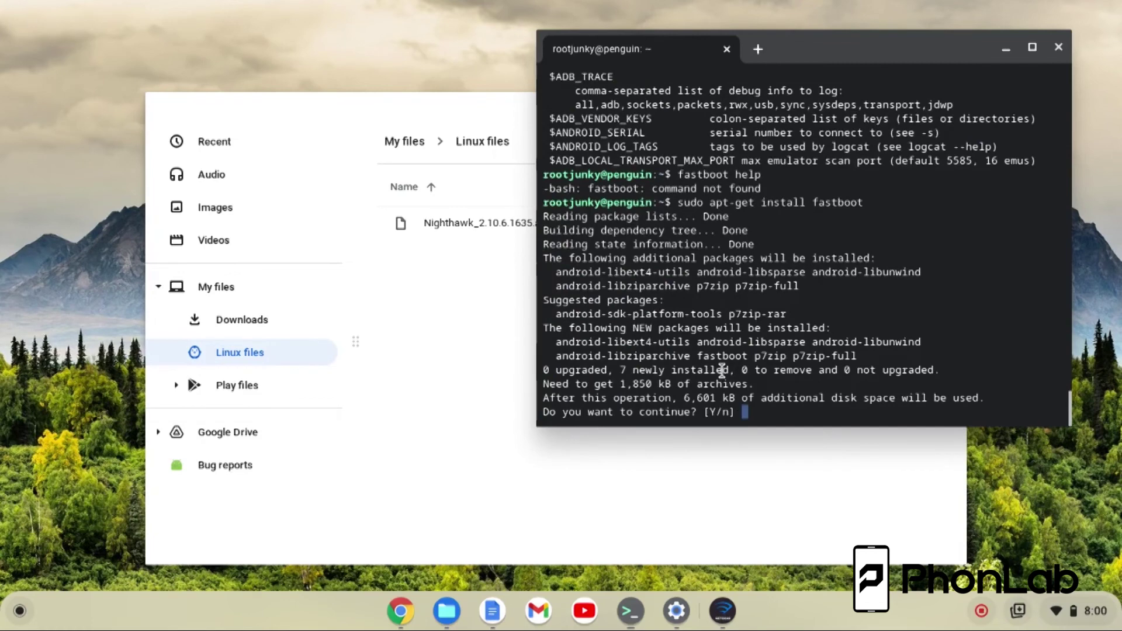
pyautogui.write('y')
pyautogui.press('Return')
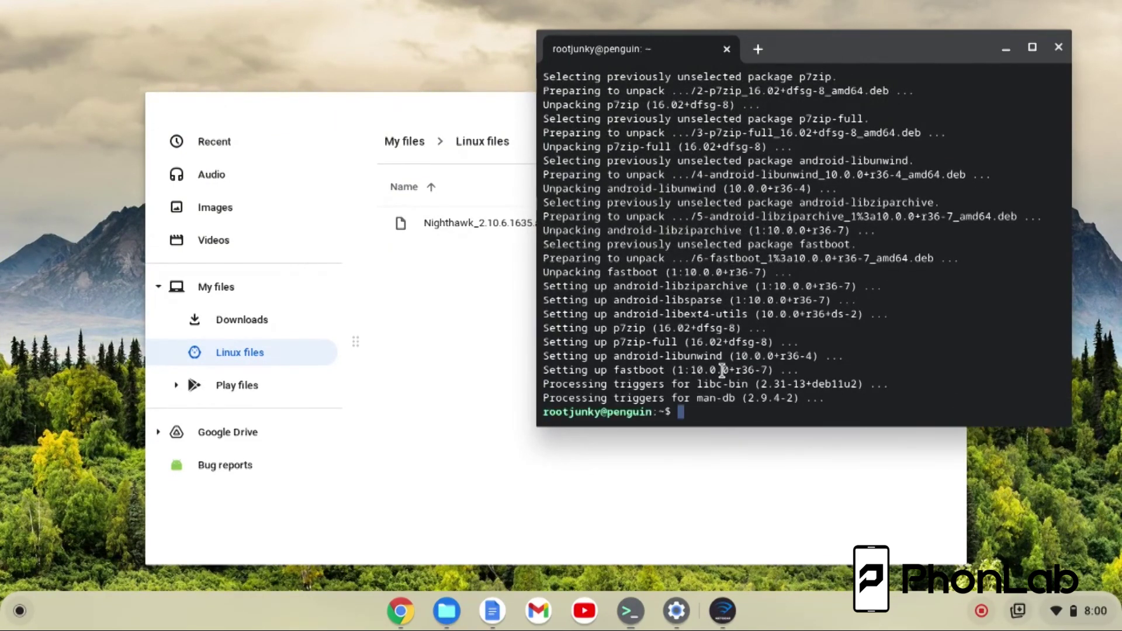
# Run fastboot help in the terminal again and look through its flashing, locking and general options.
pyautogui.write('fastboot help')
pyautogui.press('Return')
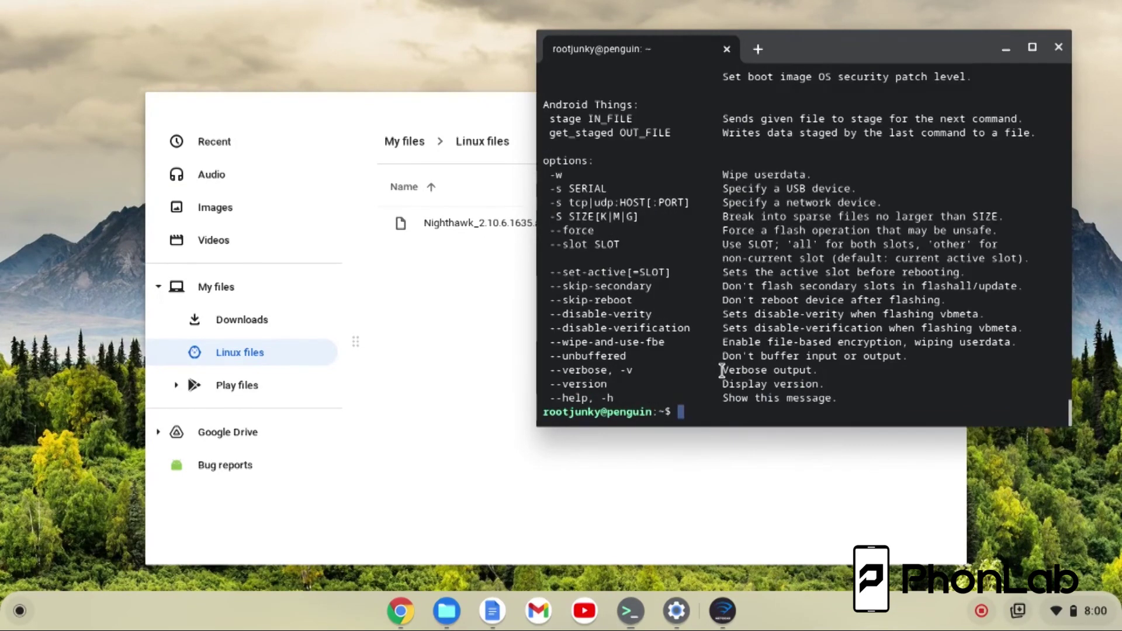
pyautogui.scroll(15, 728, 298)
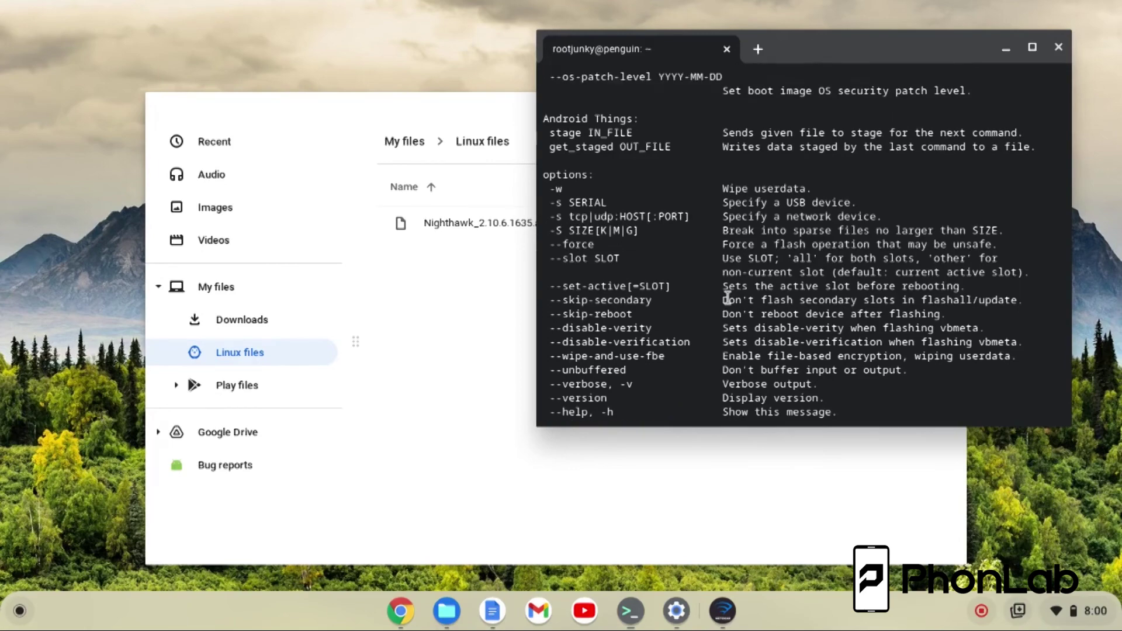
pyautogui.scroll(6, 728, 299)
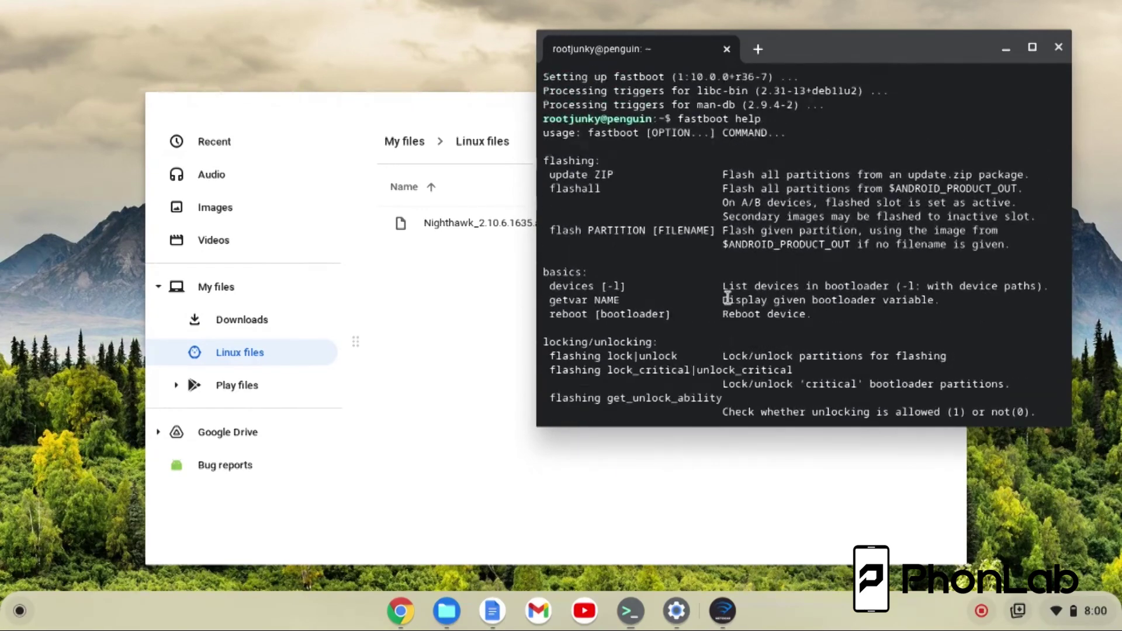
pyautogui.scroll(-11, 728, 298)
pyautogui.scroll(-8, 728, 298)
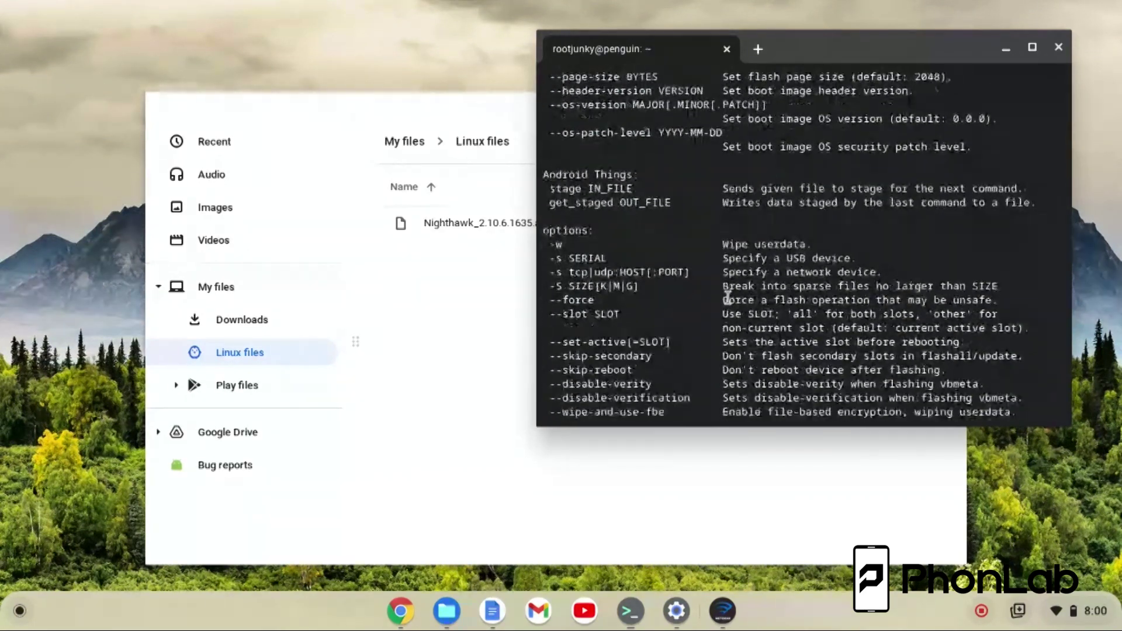